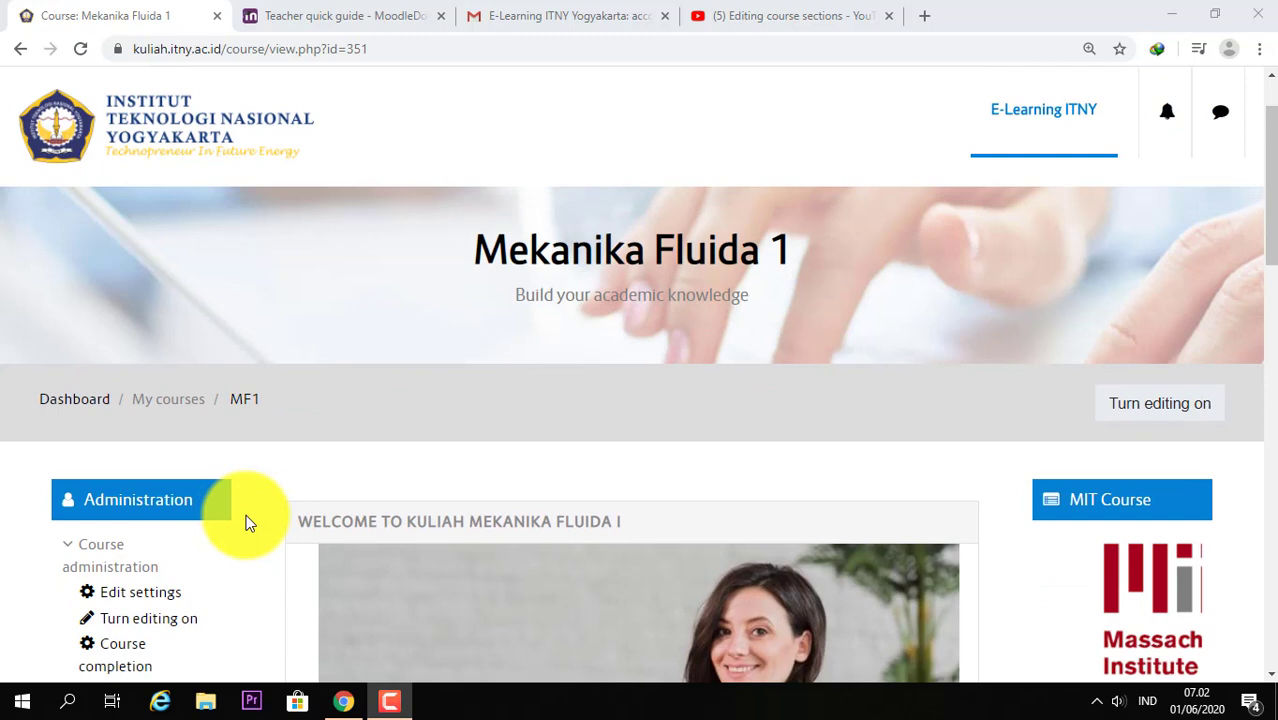
Step: Collapse and re-expand Course administration, then expand its Users section to list enrolment options
scroll(250, 525, "down", 1)
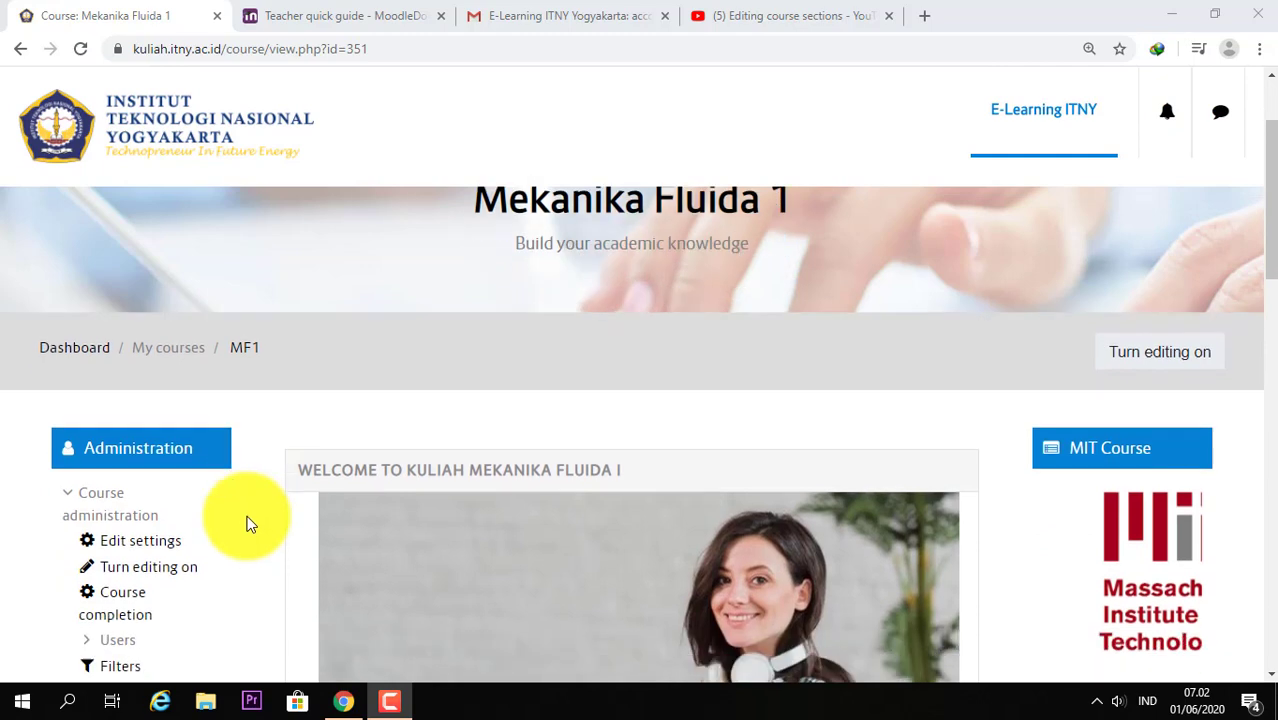
scroll(250, 525, "up", 2)
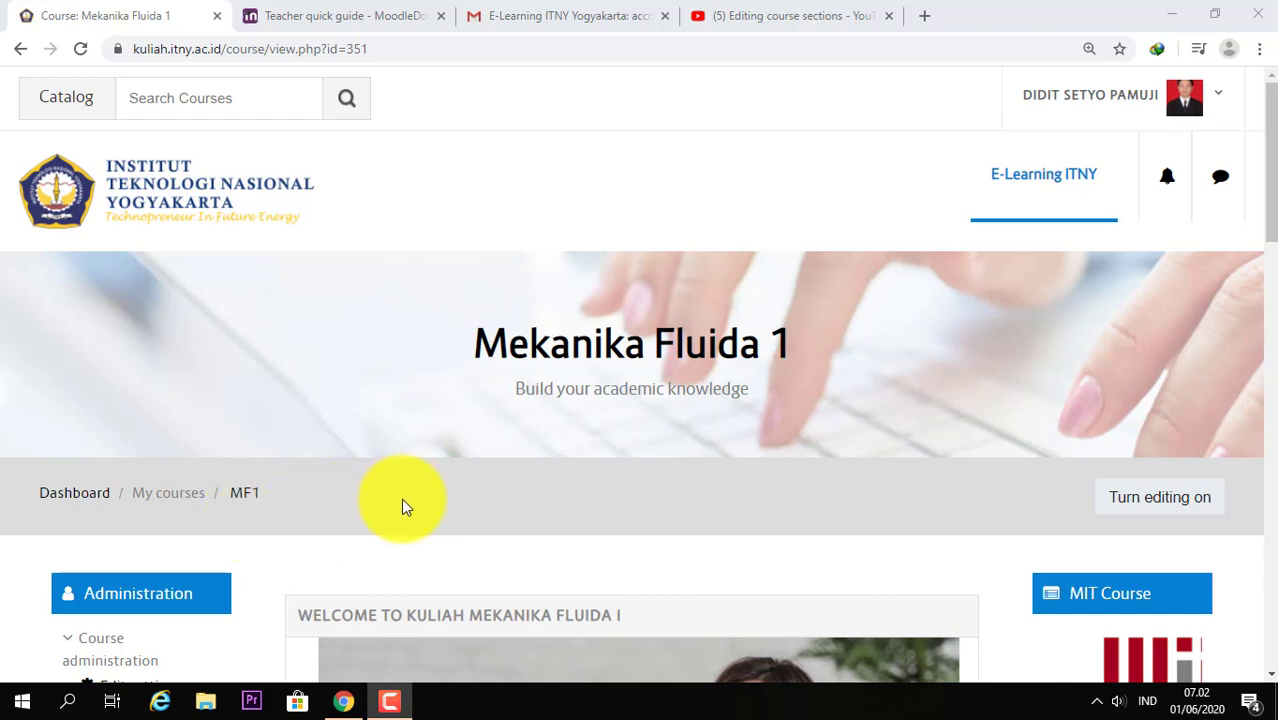
scroll(370, 515, "down", 2)
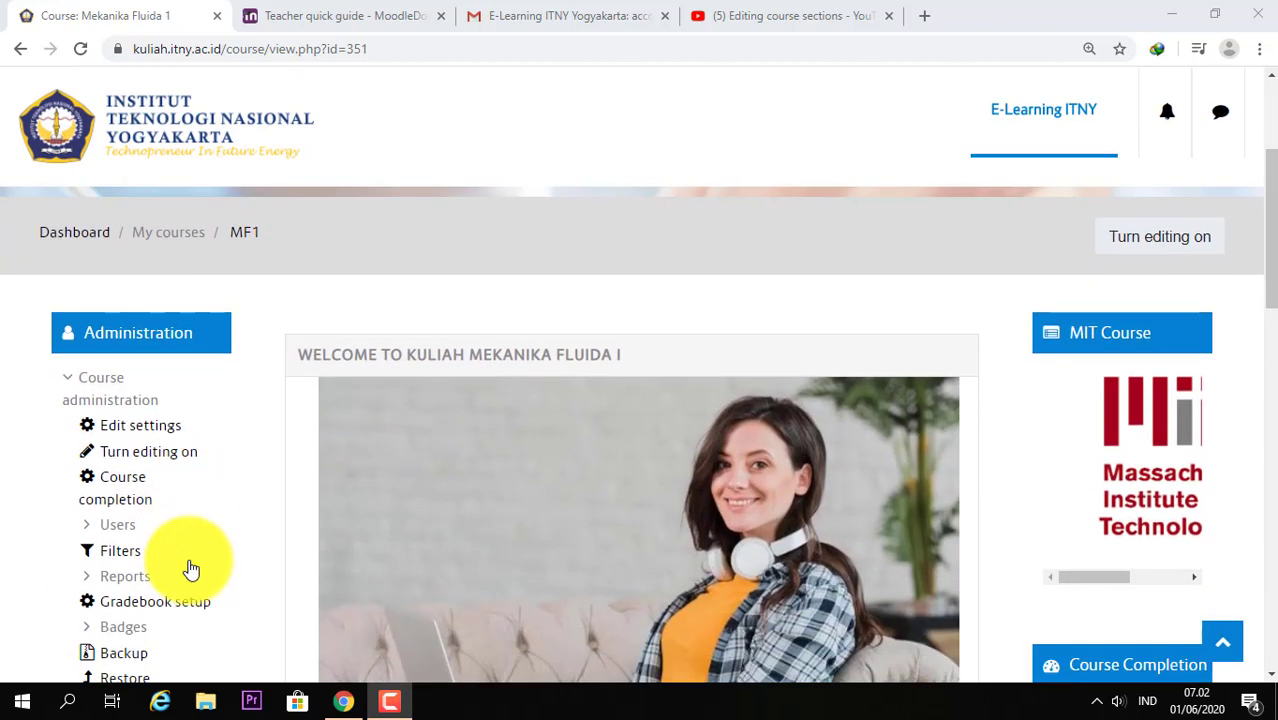
scroll(150, 558, "down", 1)
scroll(403, 434, "up", 3)
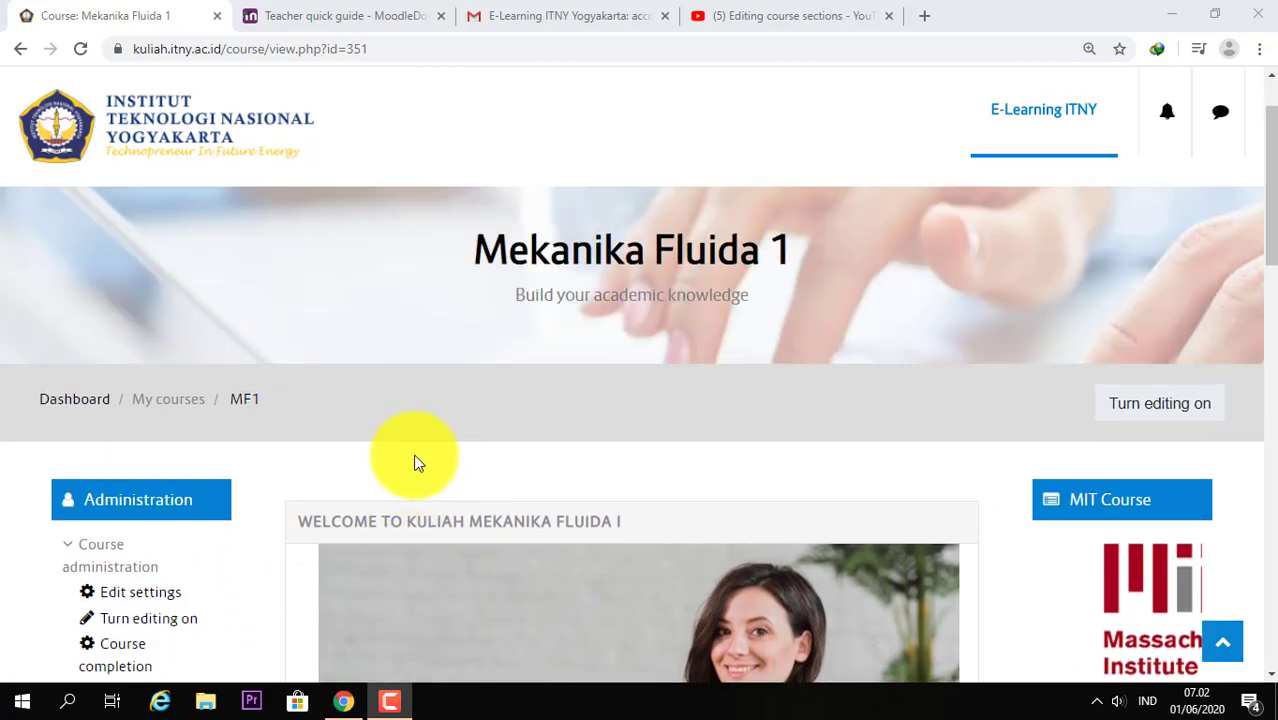
scroll(737, 434, "down", 3)
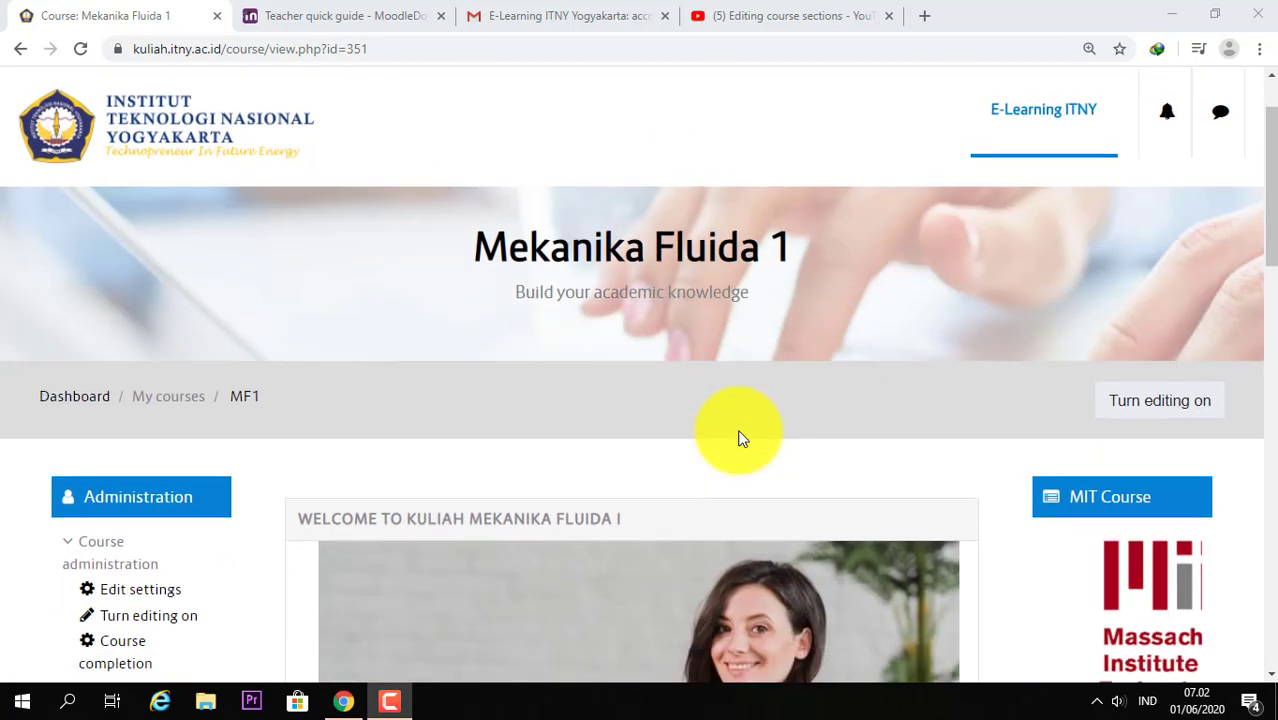
scroll(737, 429, "up", 3)
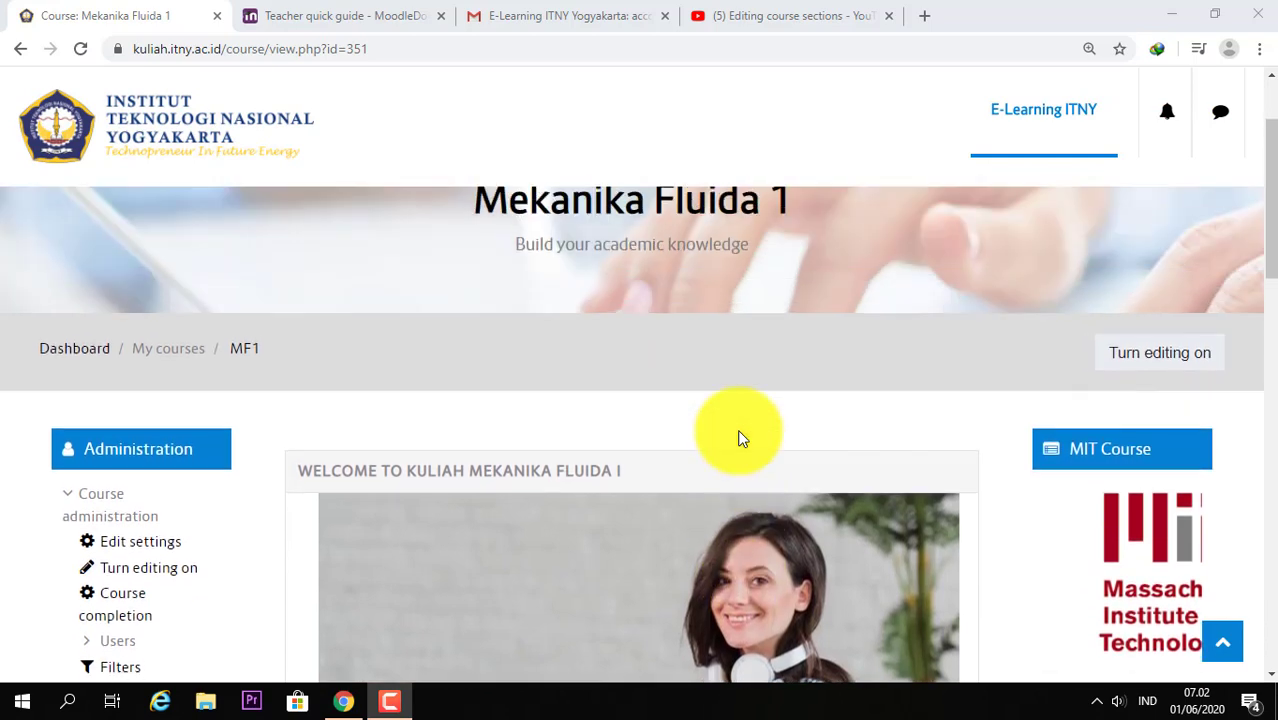
scroll(730, 446, "down", 2)
scroll(730, 449, "down", 2)
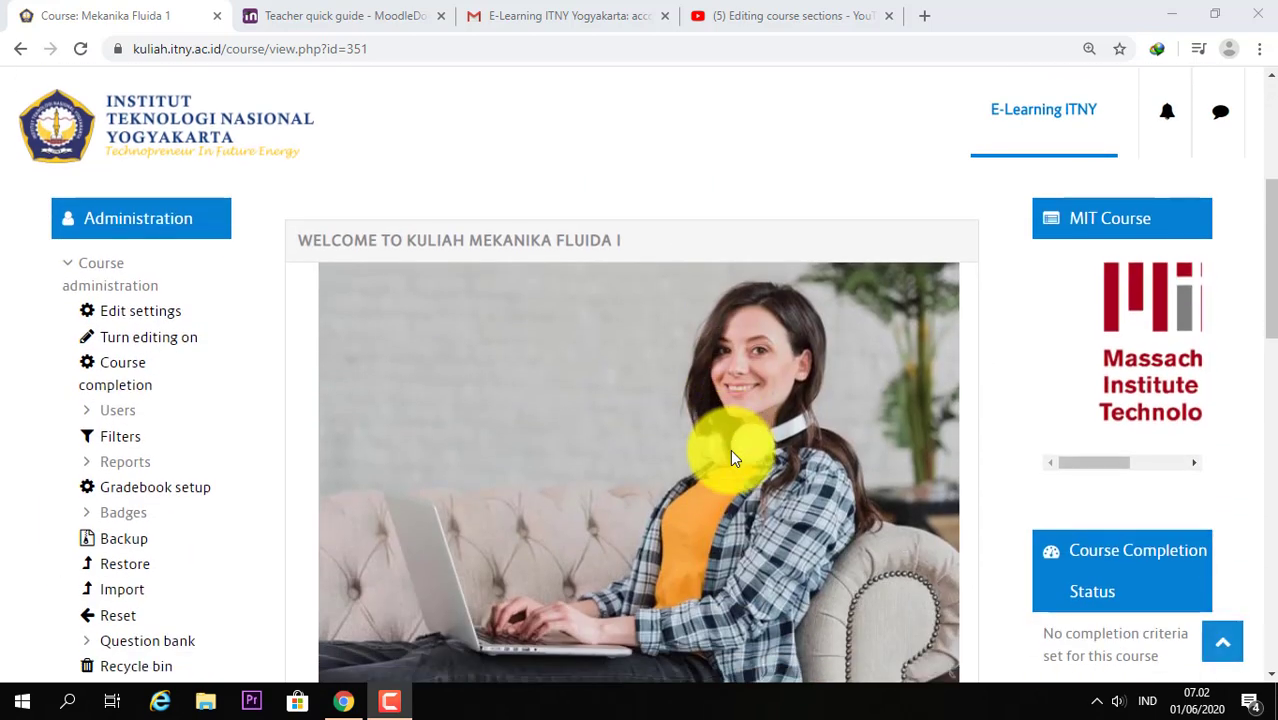
left_click(77, 274)
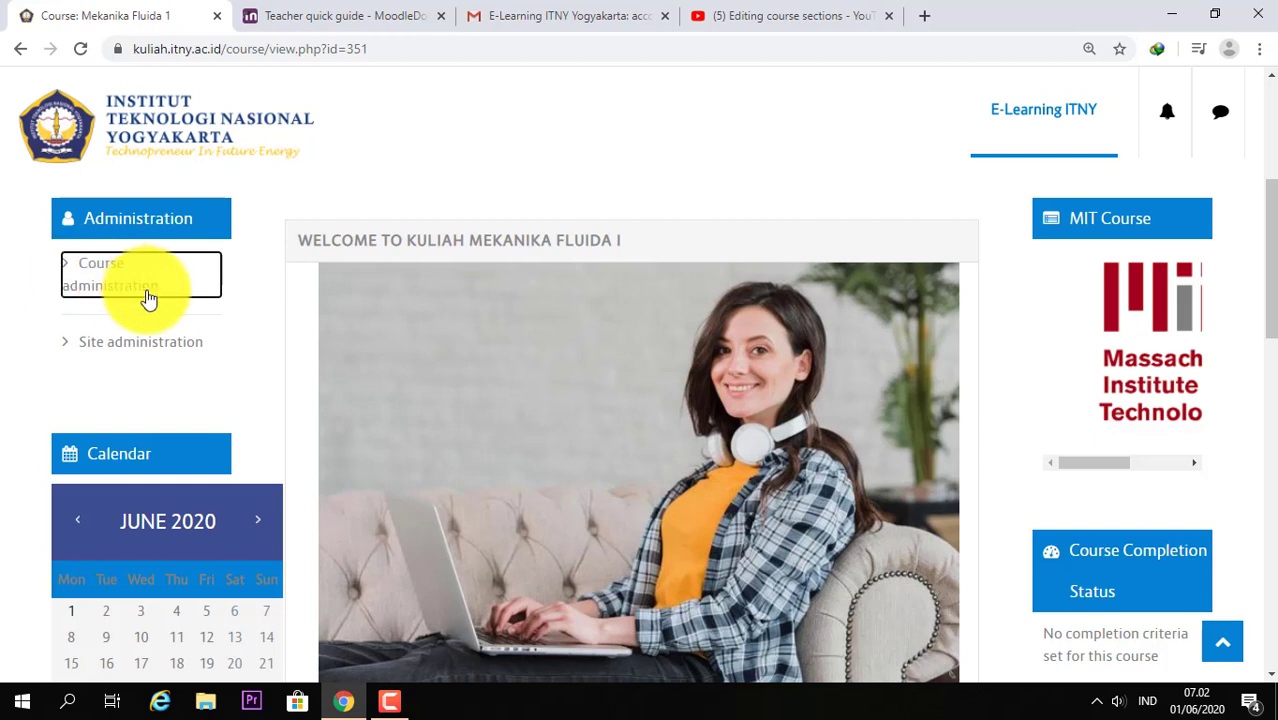
left_click(66, 274)
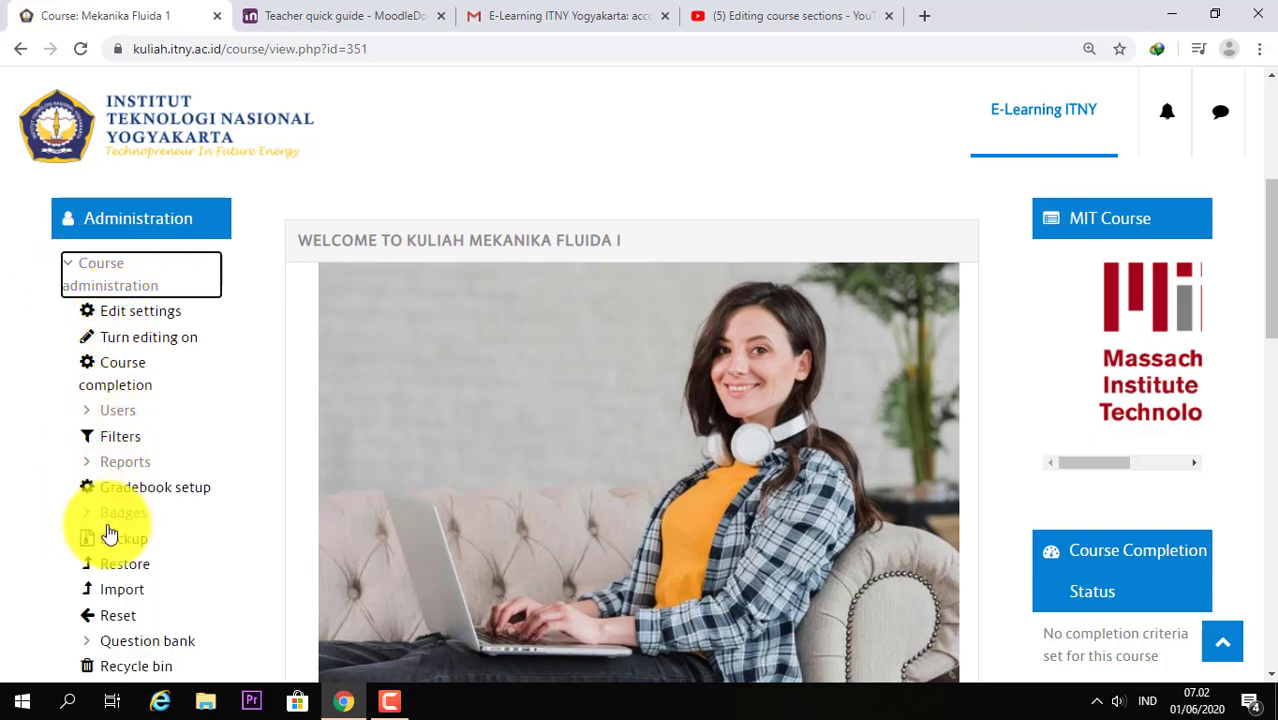
left_click(88, 414)
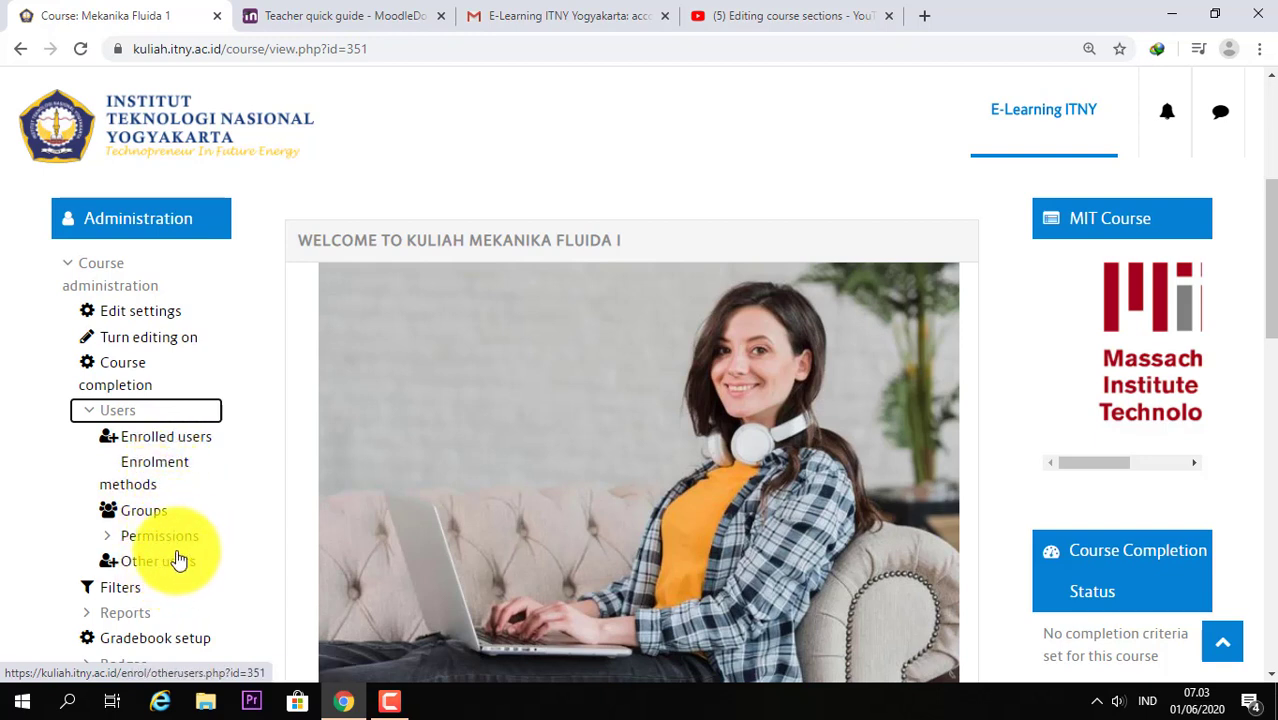
Step: Go to MF1's Enrolment methods page showing Manual enrolments, Guest access and Self enrolment (Mahasiswa)
left_click(170, 470)
scroll(1190, 480, "down", 3)
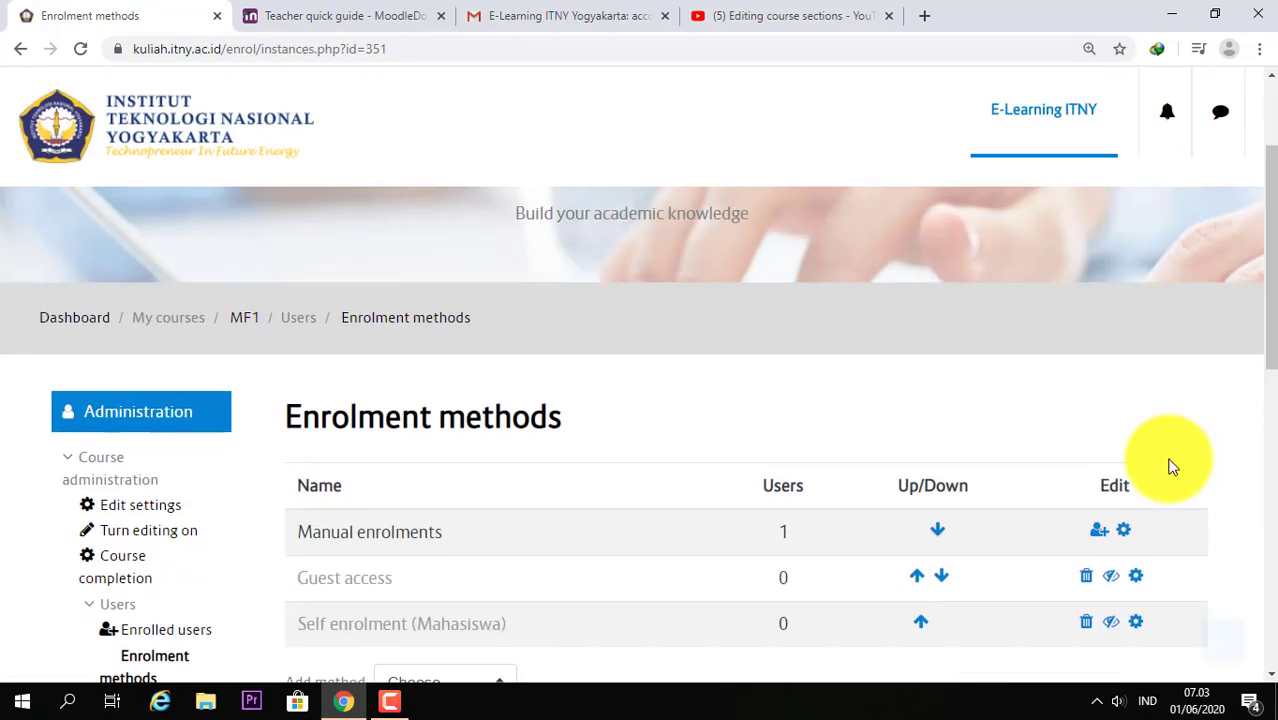
scroll(838, 448, "down", 1)
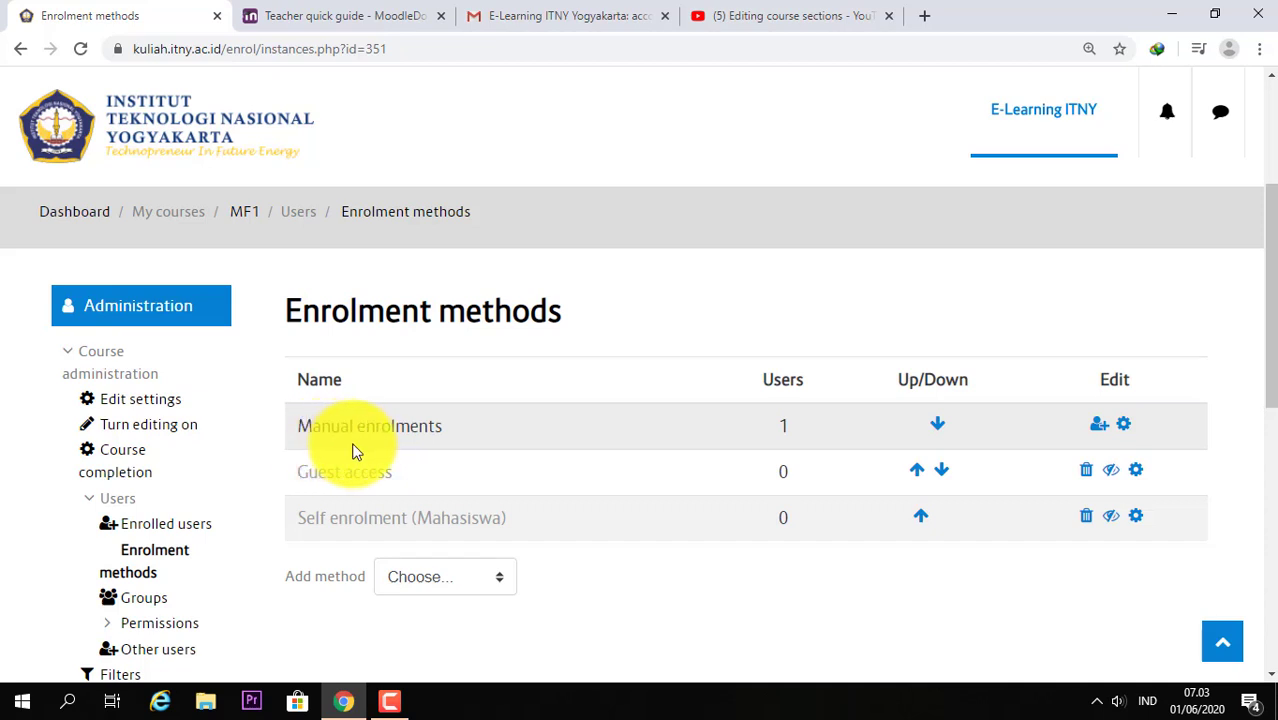
Step: Open MF1's Manual enrolments page with 1 enrolled and 823 not-enrolled users
left_click(1098, 428)
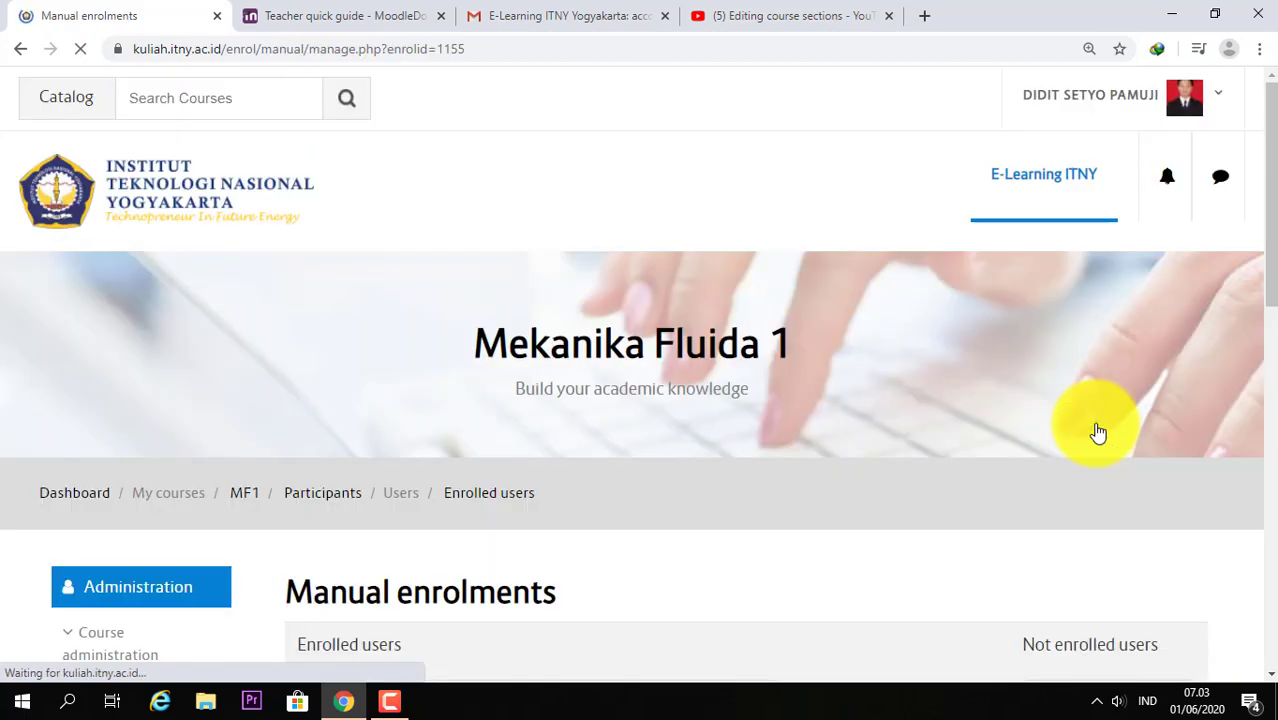
scroll(779, 496, "down", 1)
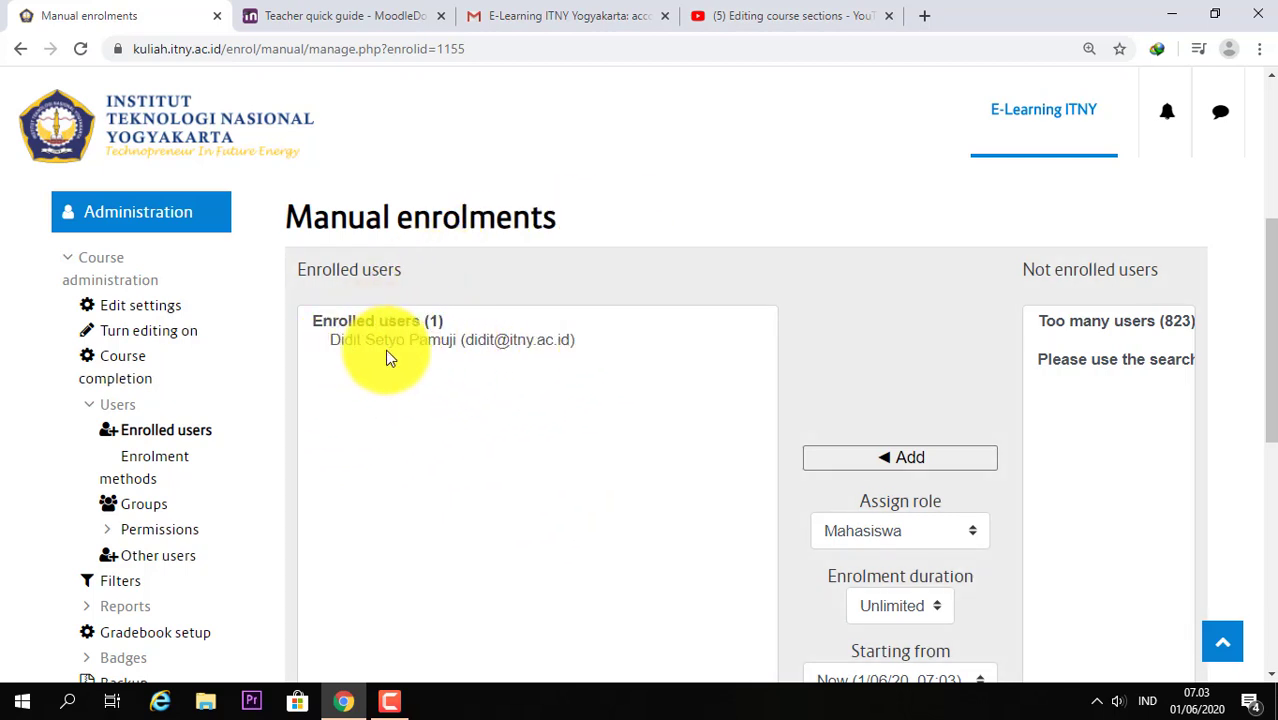
scroll(555, 365, "down", 2)
scroll(667, 445, "up", 3)
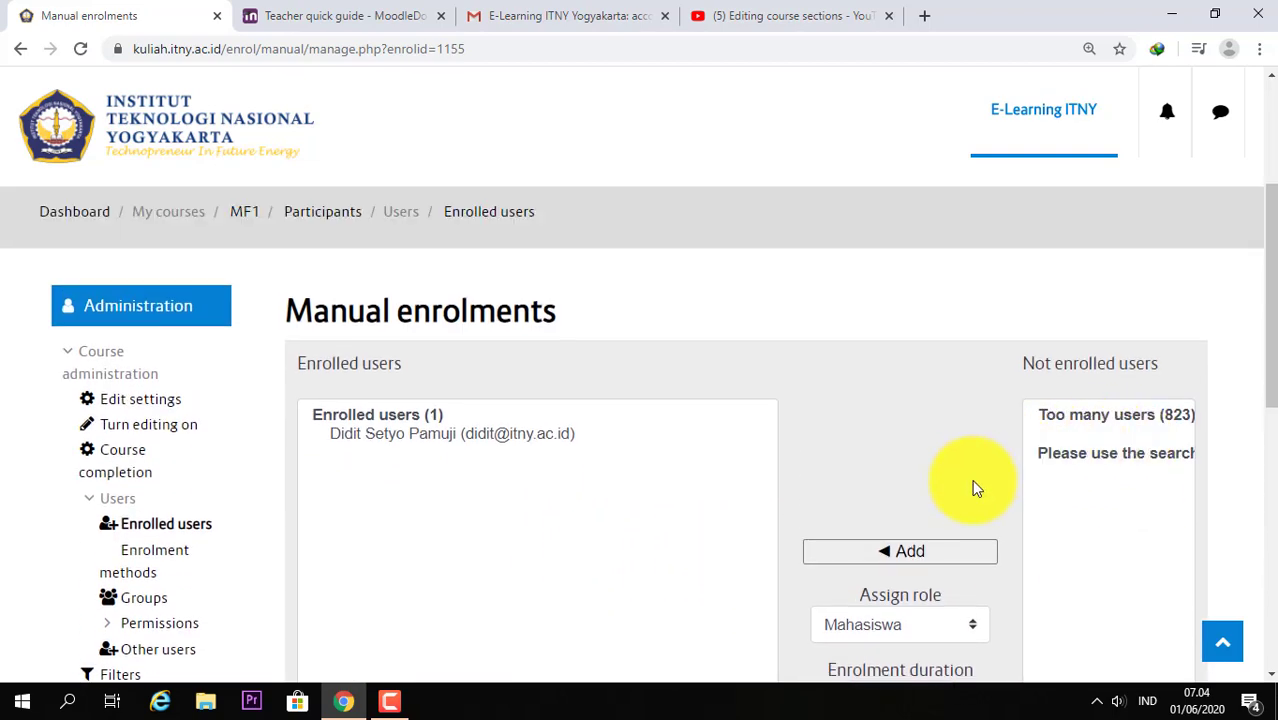
scroll(970, 505, "down", 1)
scroll(969, 507, "down", 1)
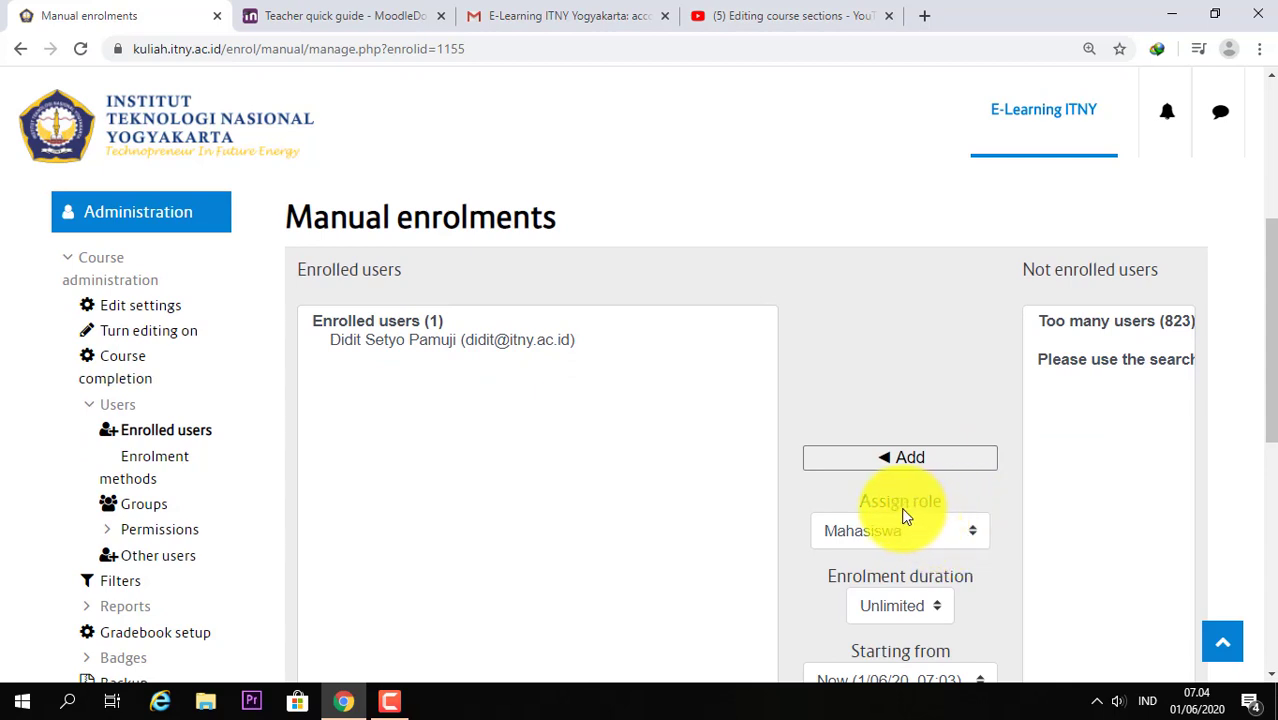
Step: Change the role assigned to new enrollees from Mahasiswa to Dosen
left_click(978, 540)
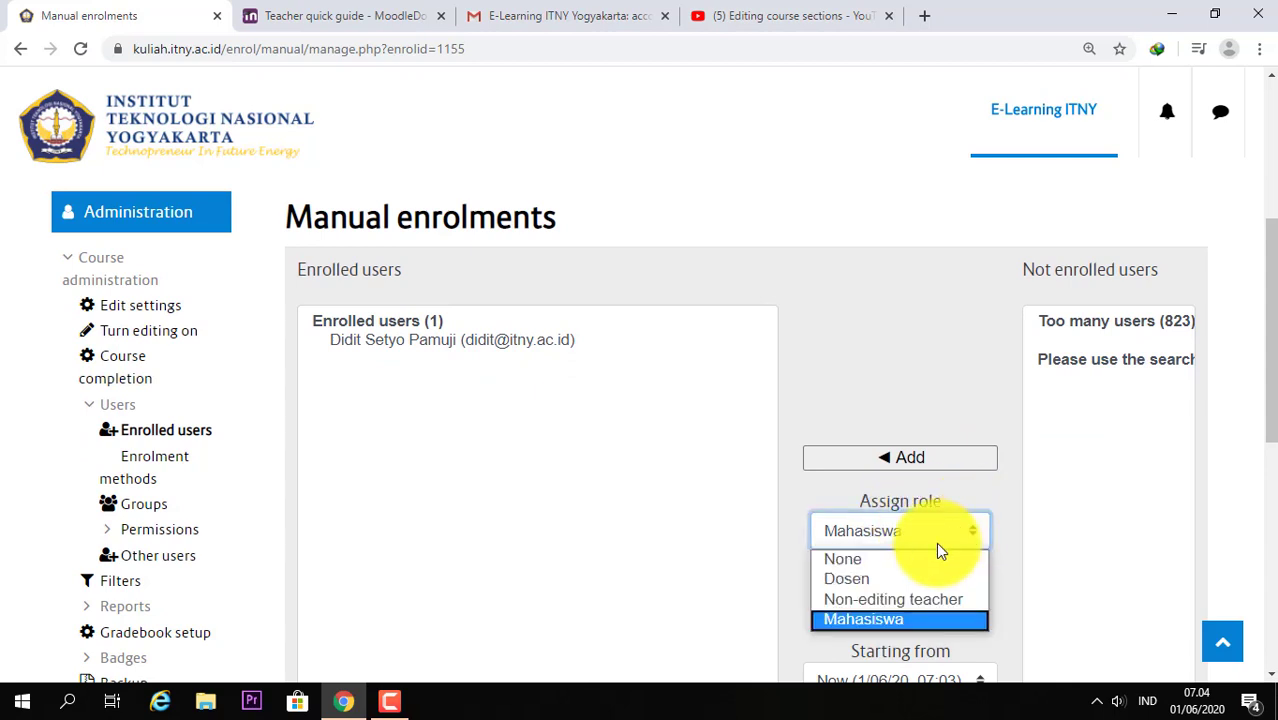
left_click(890, 580)
scroll(1040, 546, "down", 2)
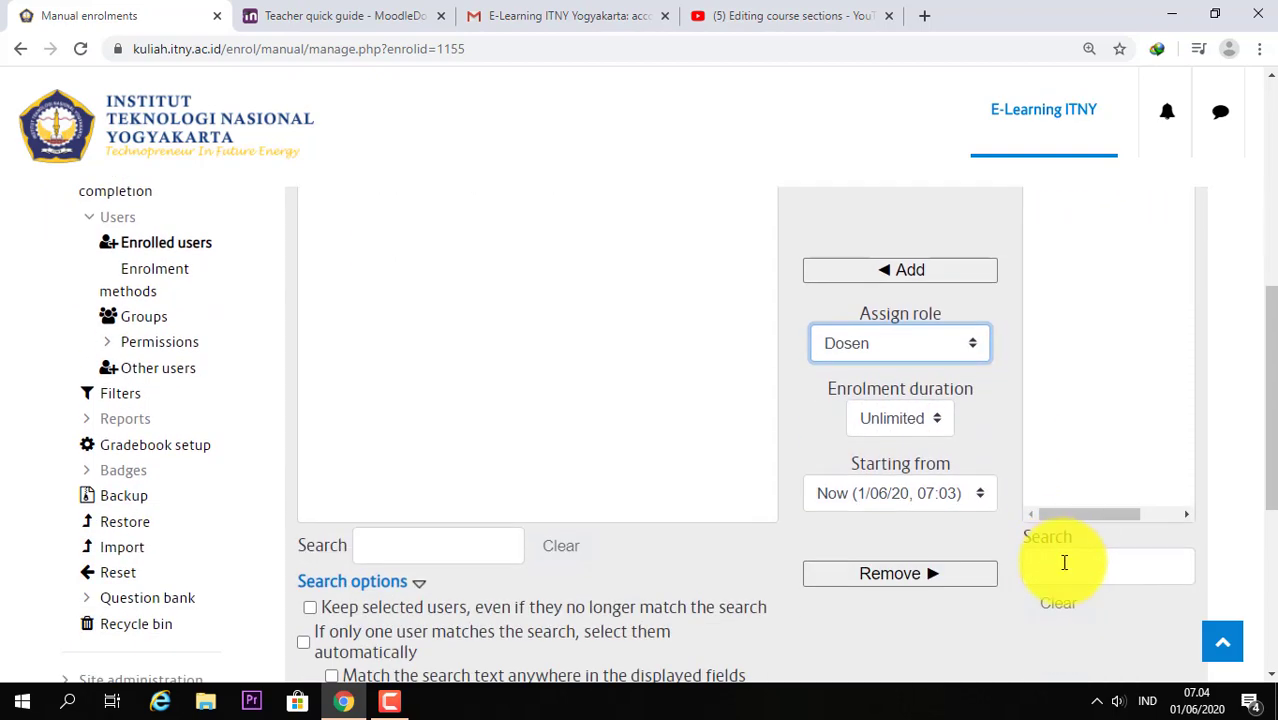
scroll(1064, 562, "up", 2)
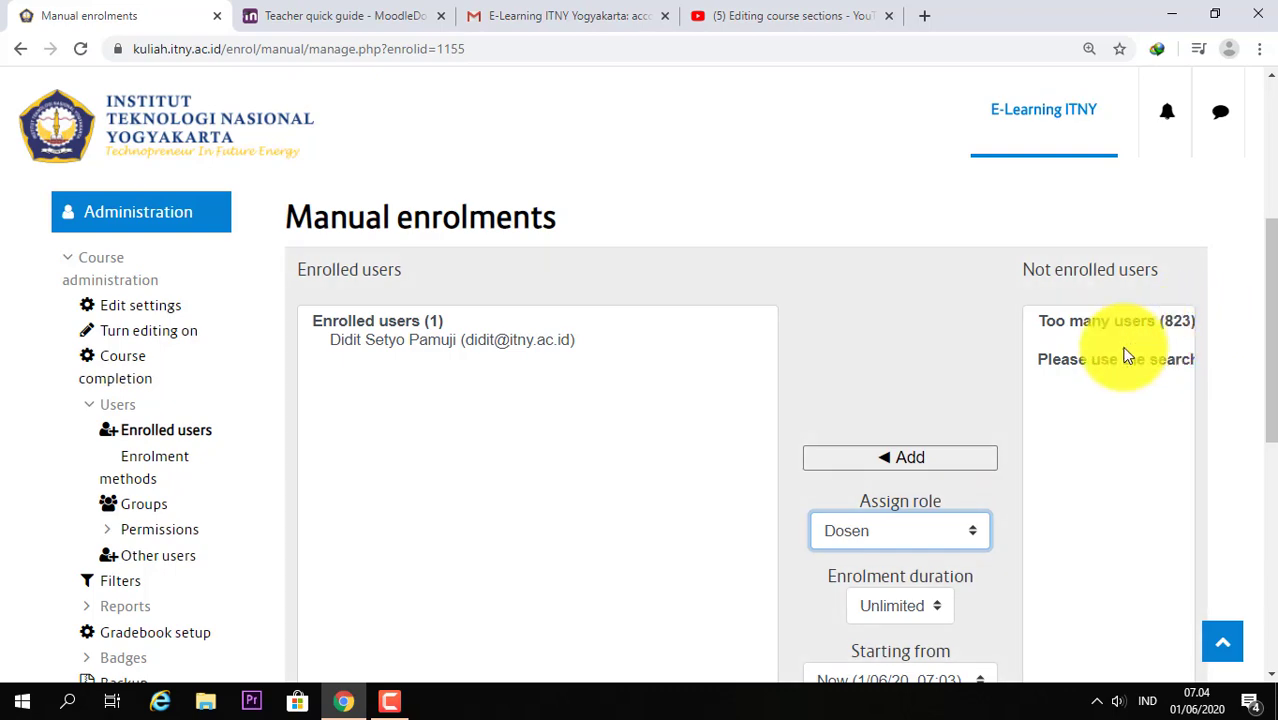
scroll(1130, 405, "down", 3)
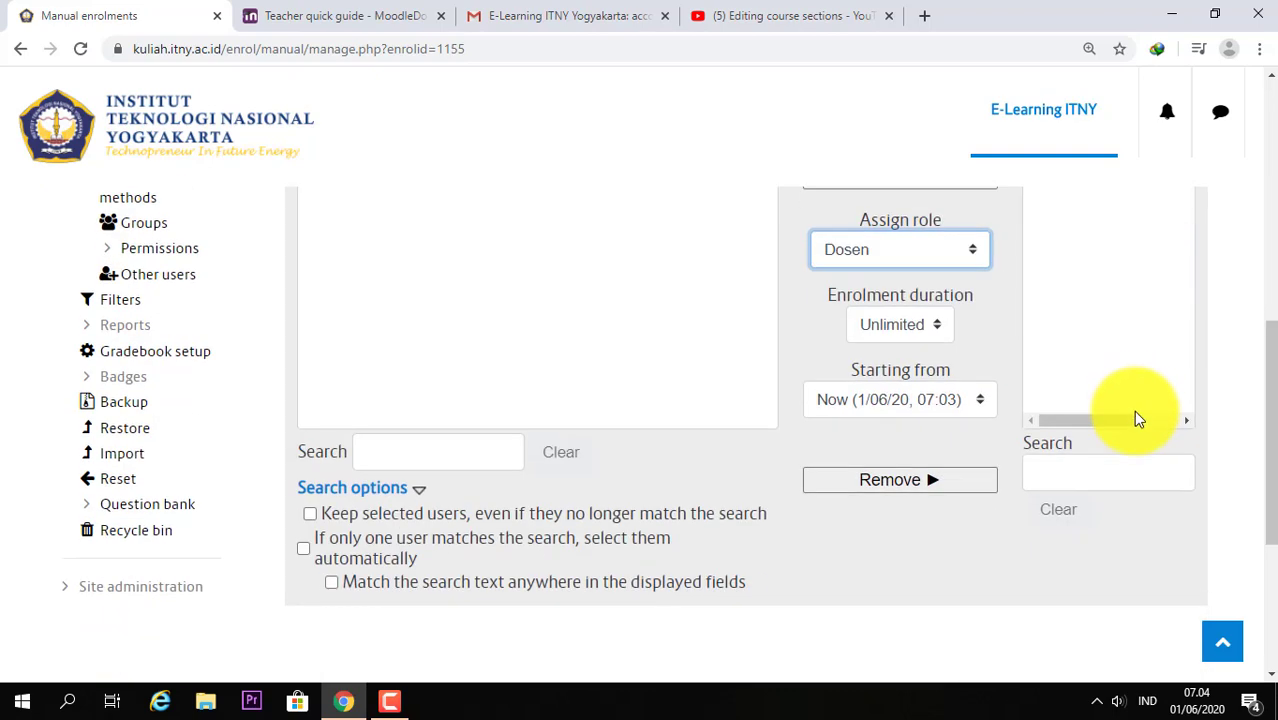
Step: Search the not-enrolled users by the user's name to narrow the list to one match
left_click(1106, 467)
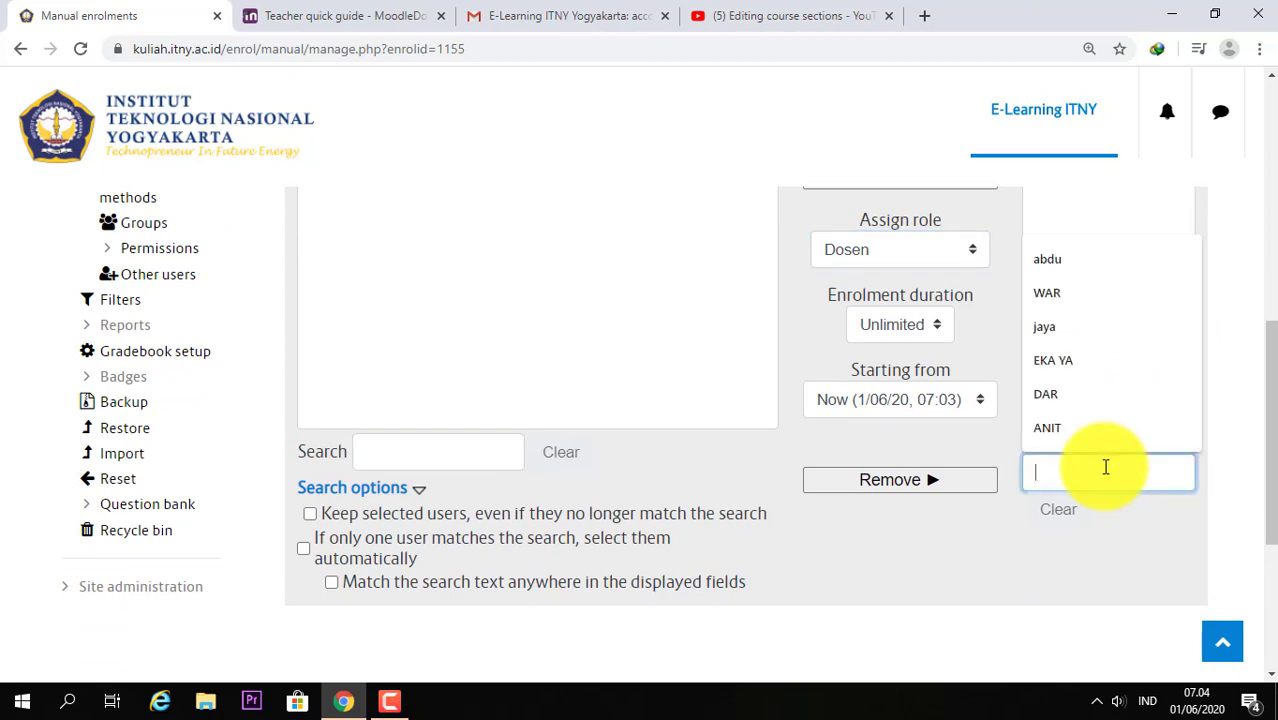
type("dar")
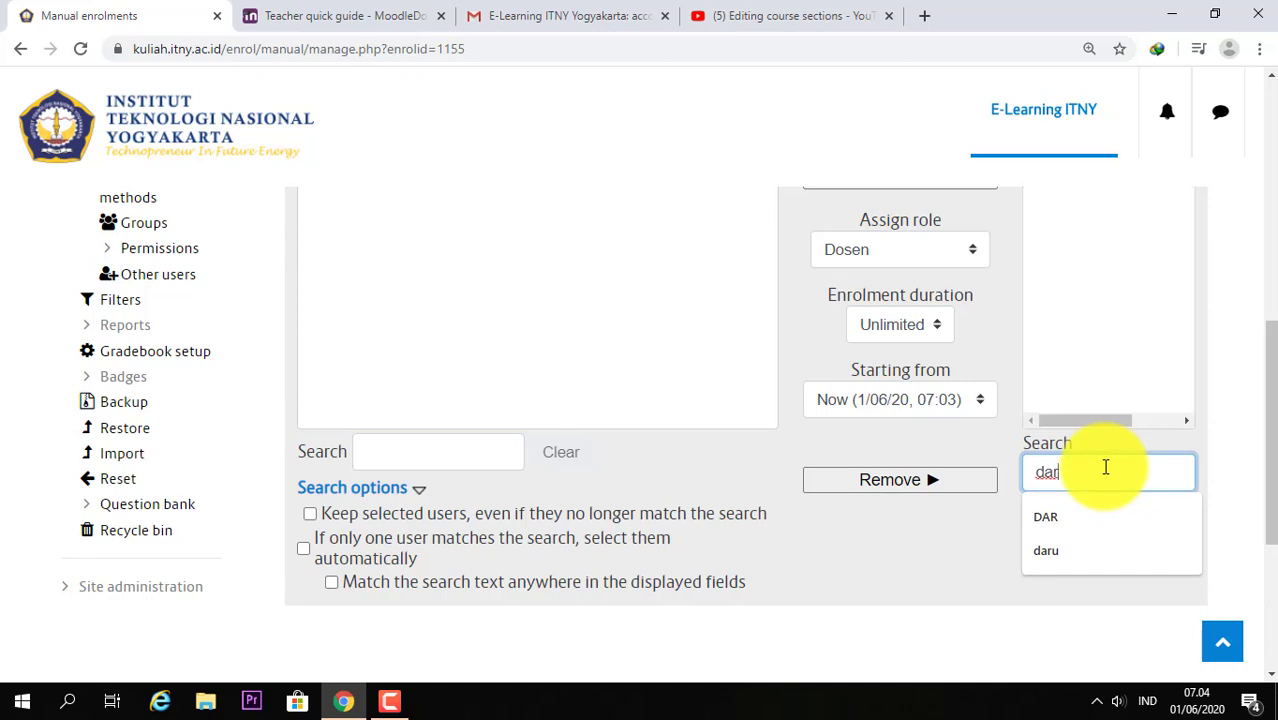
type("u")
scroll(1106, 470, "up", 3)
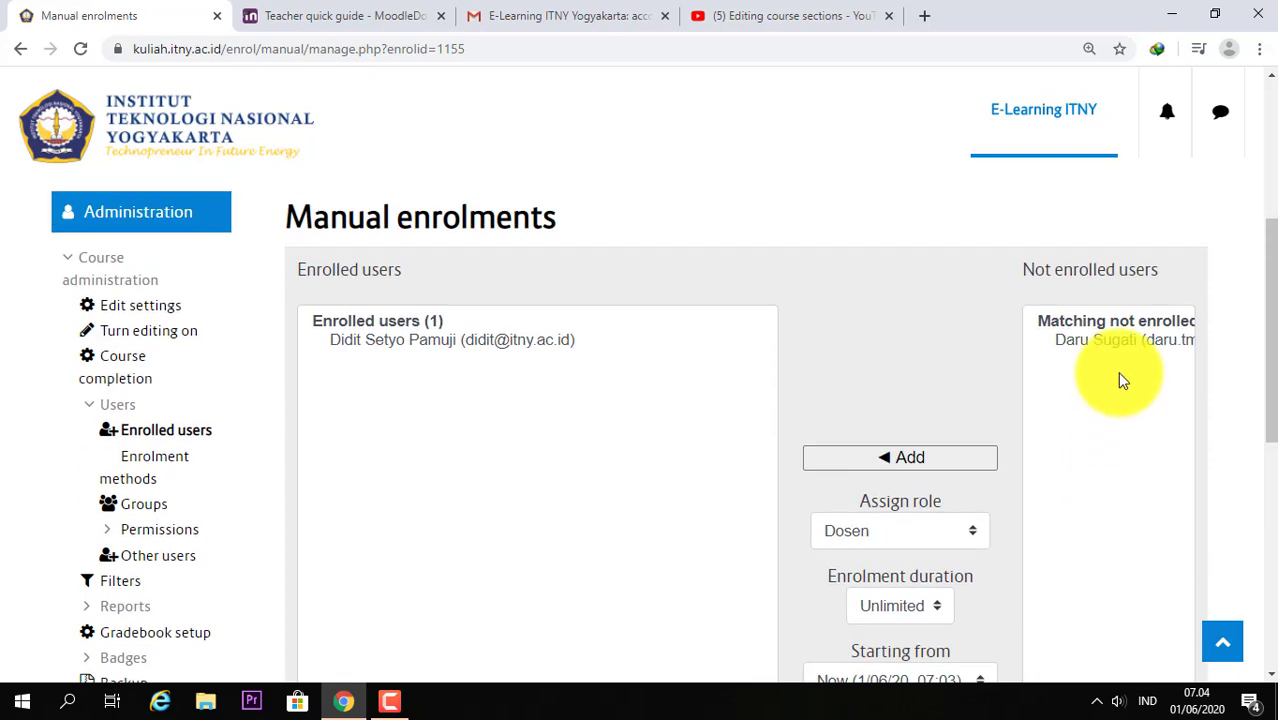
Step: Enrol the matched user as Dosen with Unlimited enrolment duration
left_click(1123, 343)
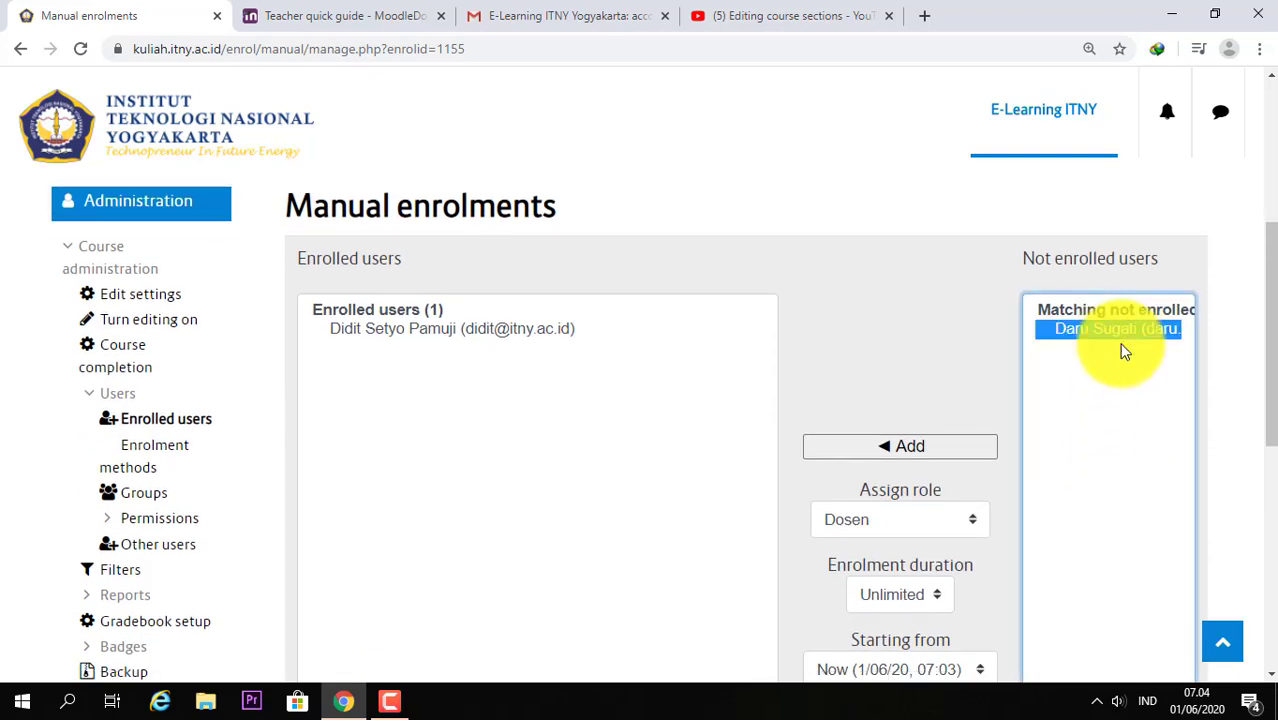
scroll(1100, 395, "down", 1)
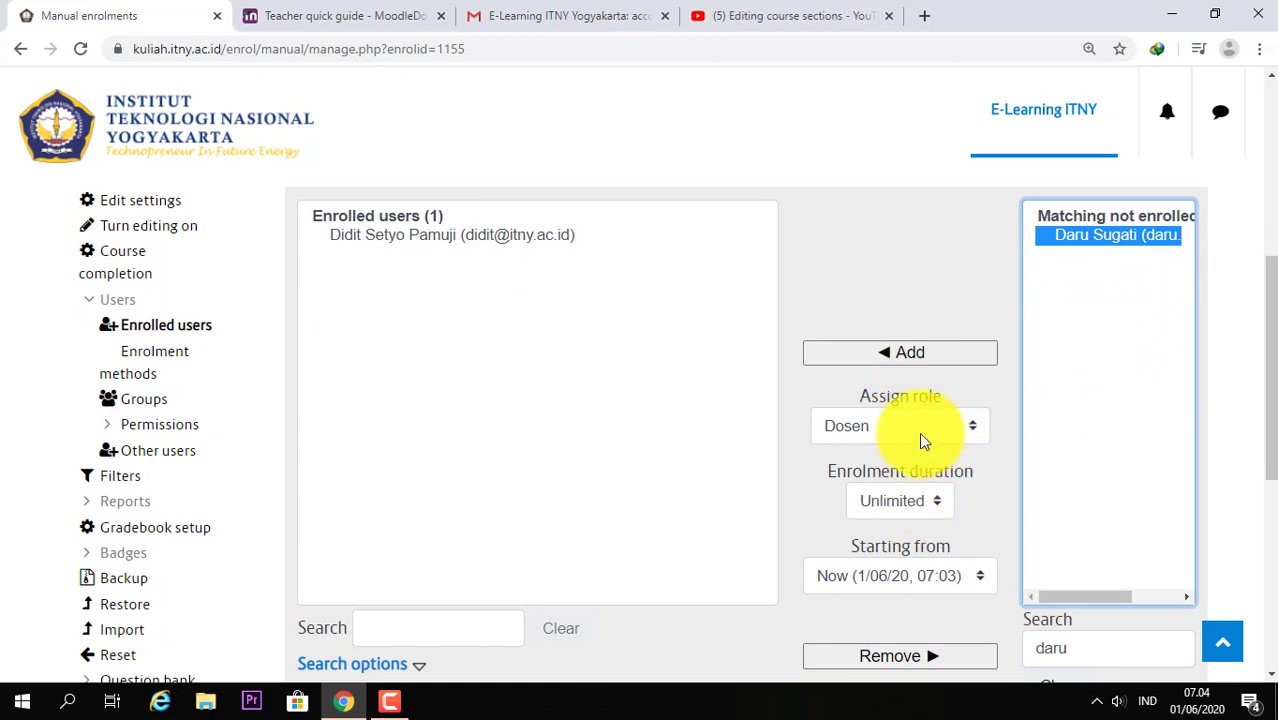
left_click(935, 507)
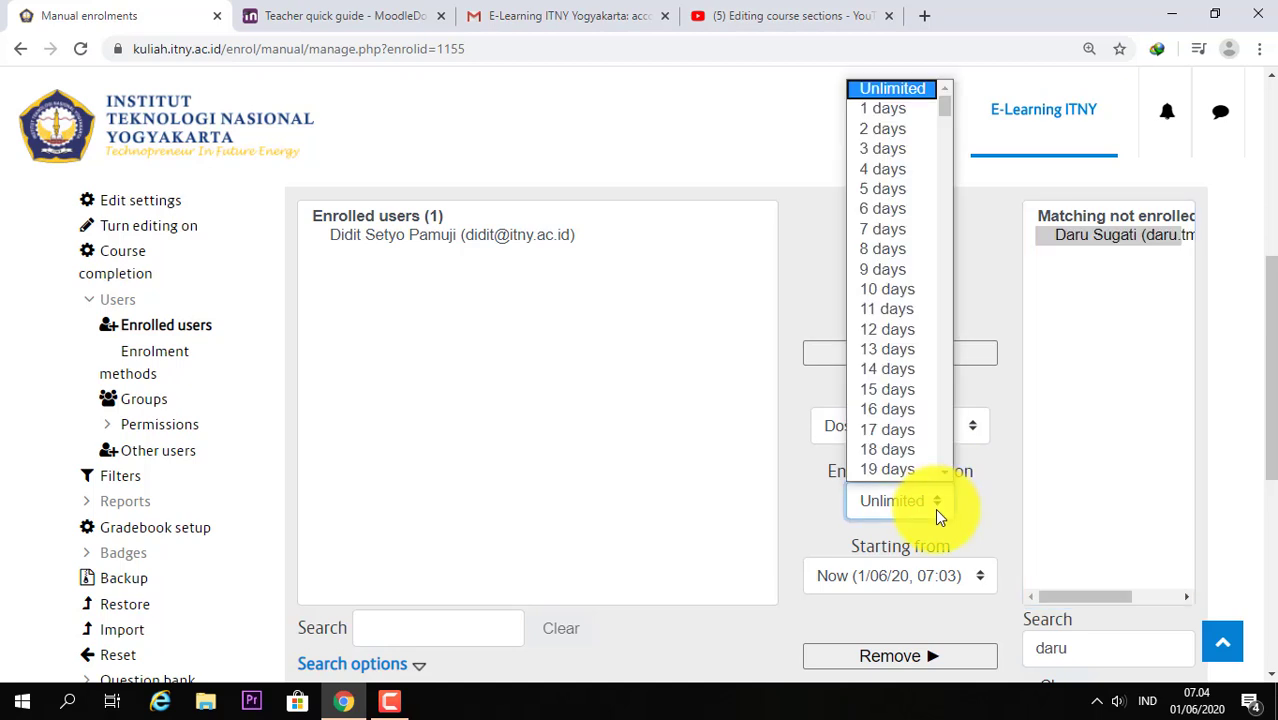
left_click(935, 508)
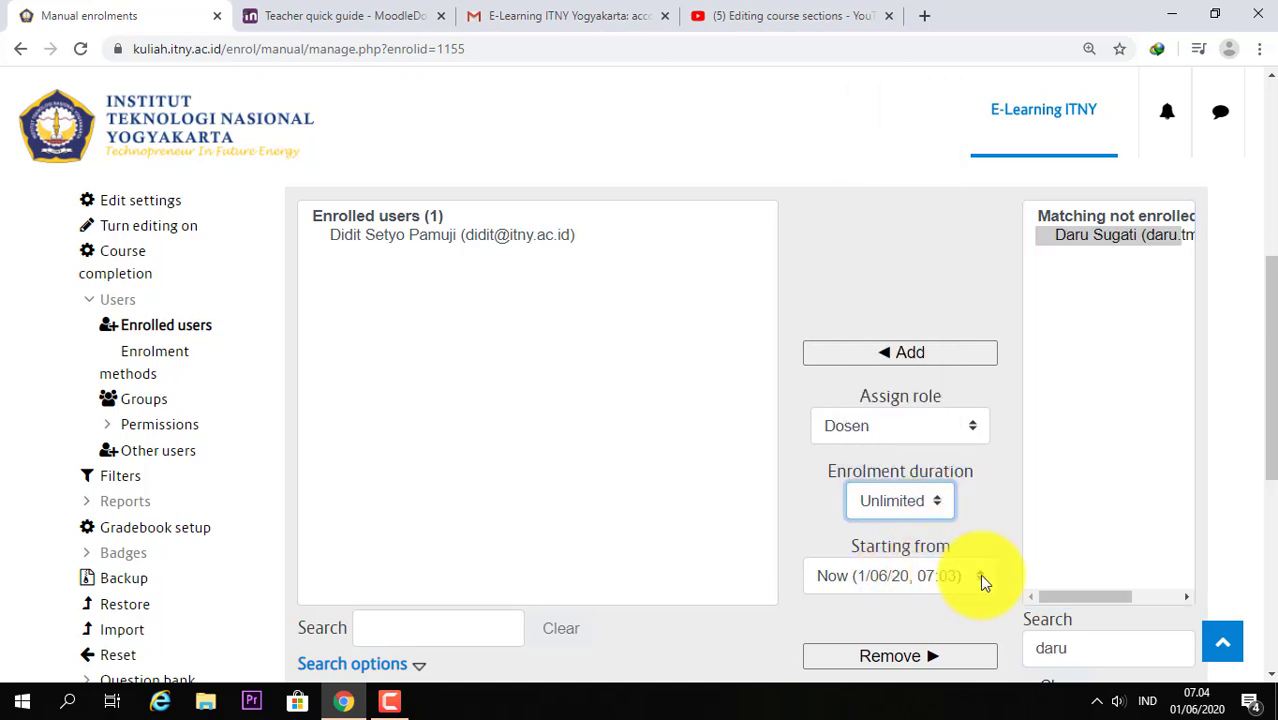
scroll(980, 574, "down", 1)
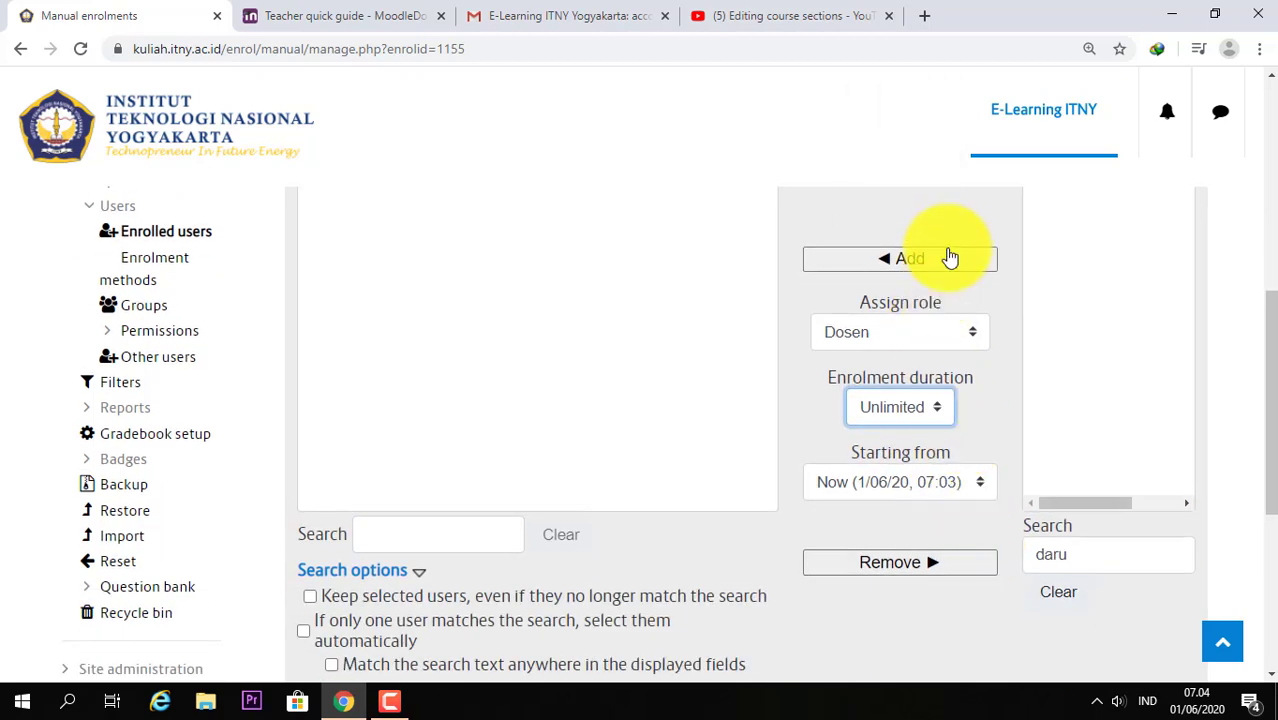
left_click(924, 261)
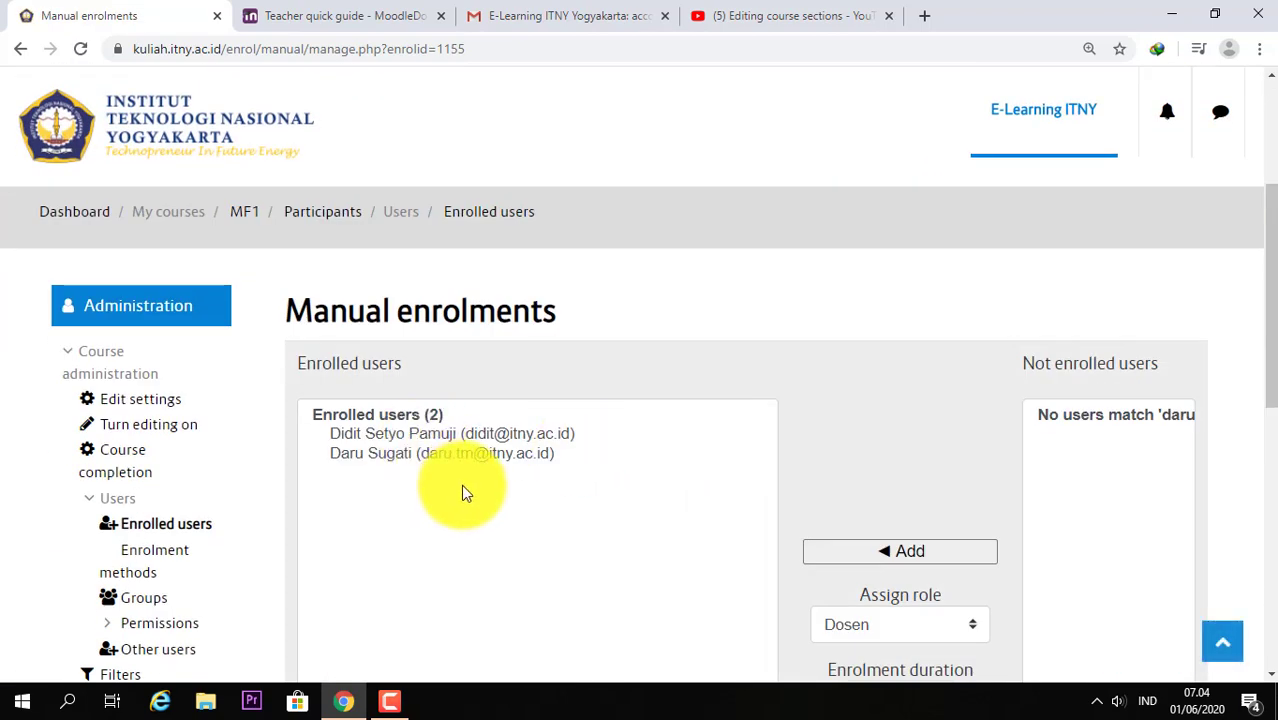
Step: Review the Enrolled users list, now two users, selecting the first entry
scroll(477, 480, "down", 1)
left_click(392, 341)
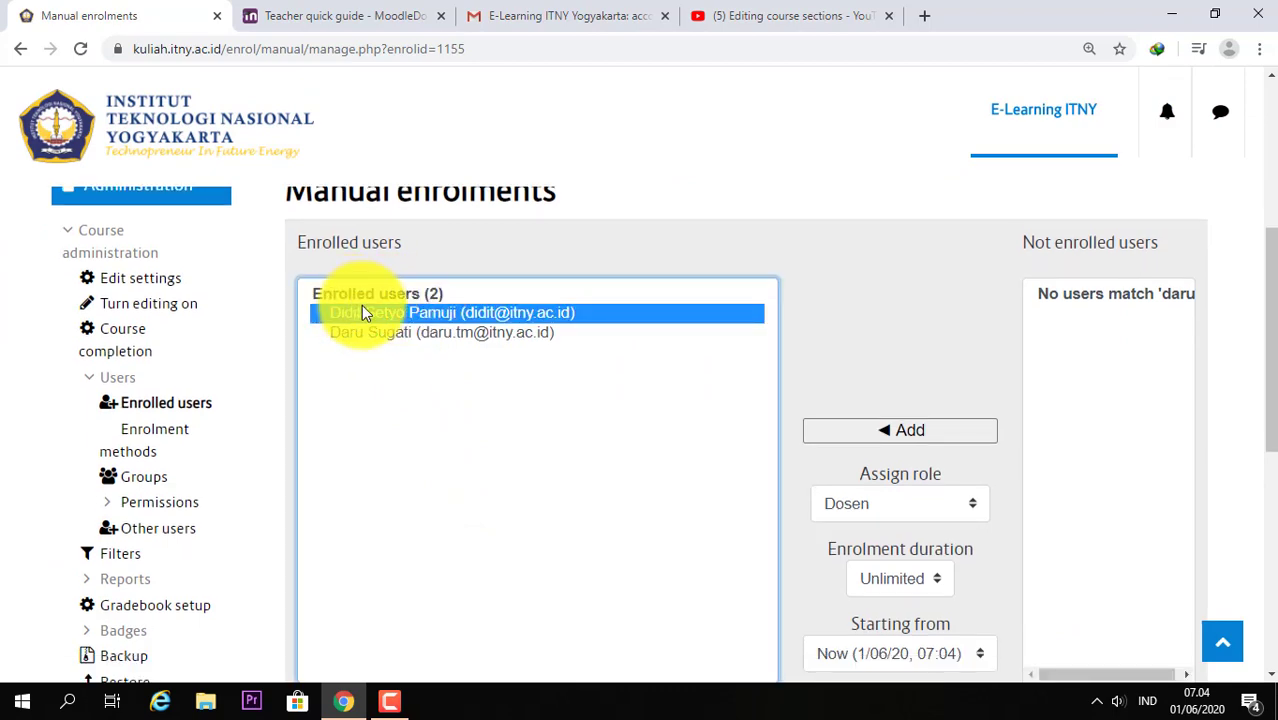
scroll(556, 350, "up", 3)
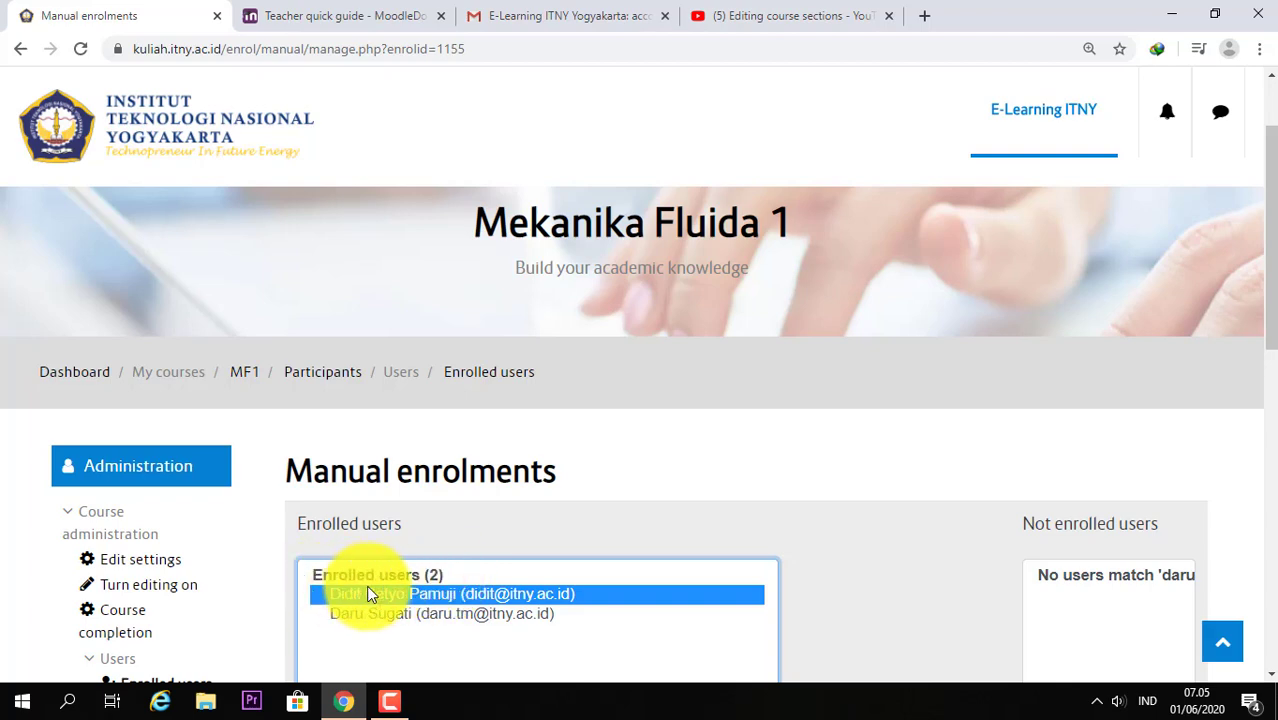
scroll(404, 618, "down", 3)
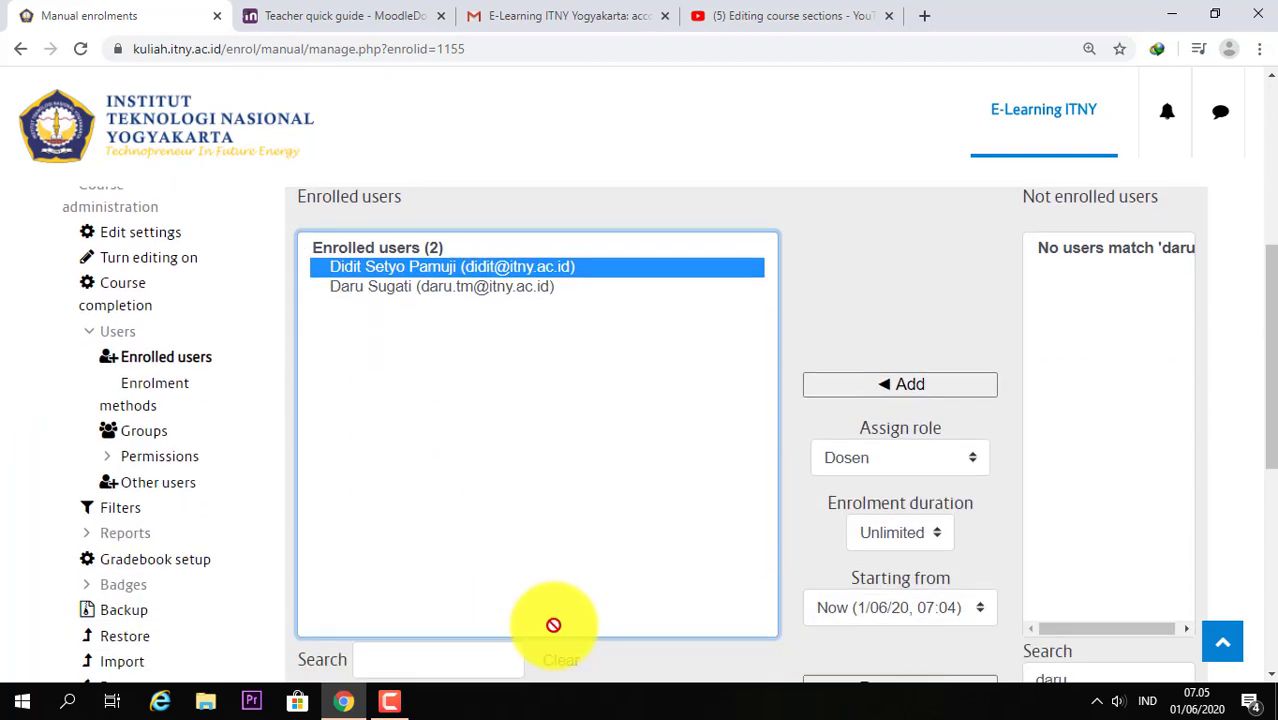
scroll(553, 625, "down", 2)
Step: Return to MF1's Enrolment methods page, now showing Manual enrolments with 2 users
scroll(749, 515, "up", 2)
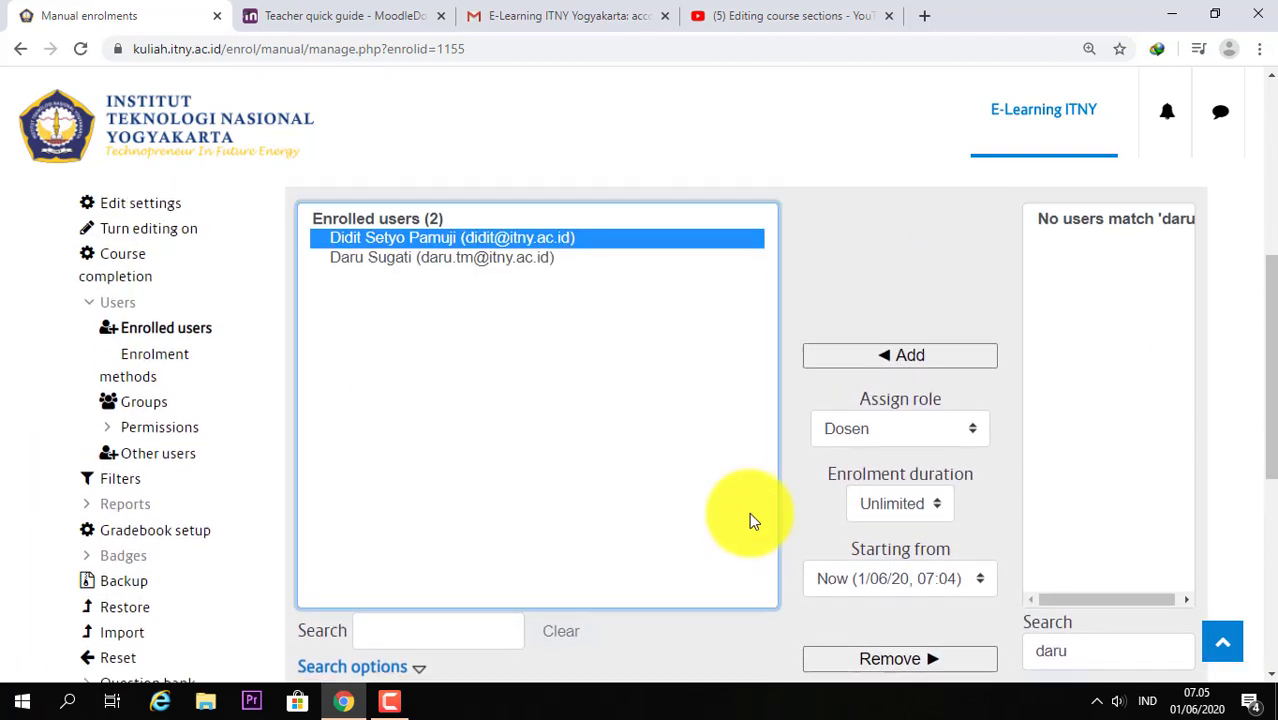
scroll(749, 512, "up", 2)
left_click(145, 525)
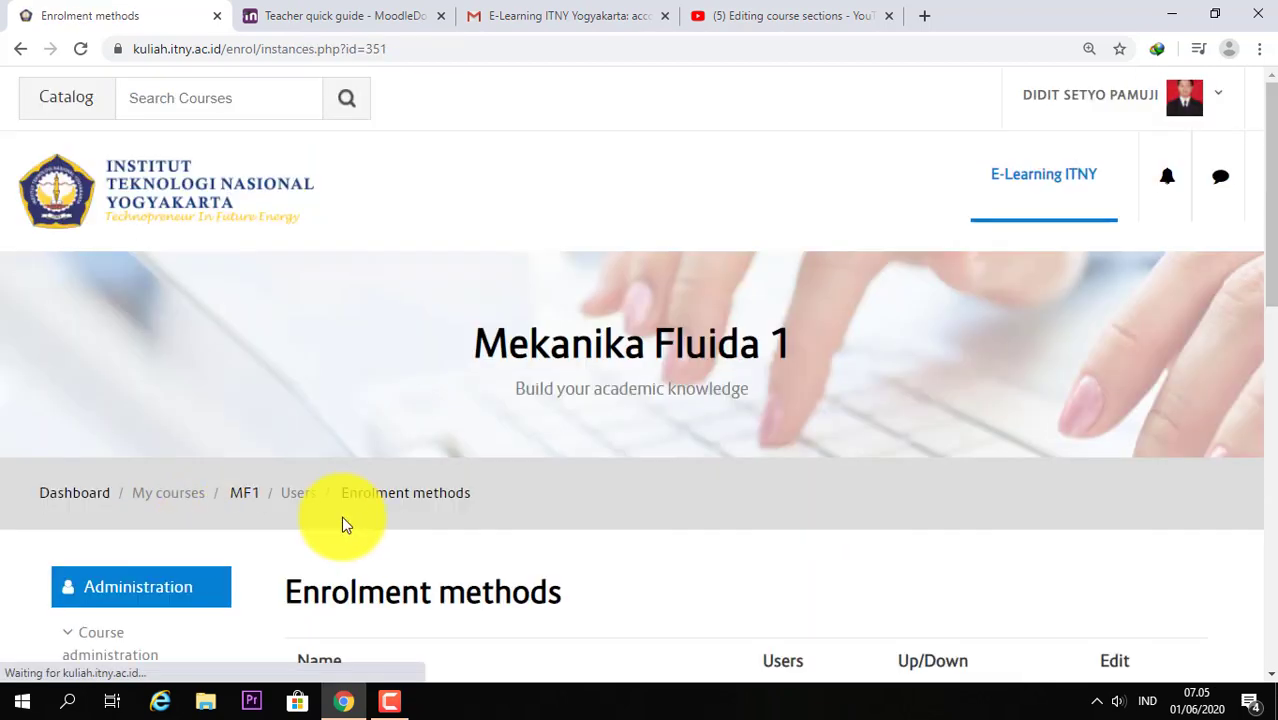
scroll(689, 515, "down", 1)
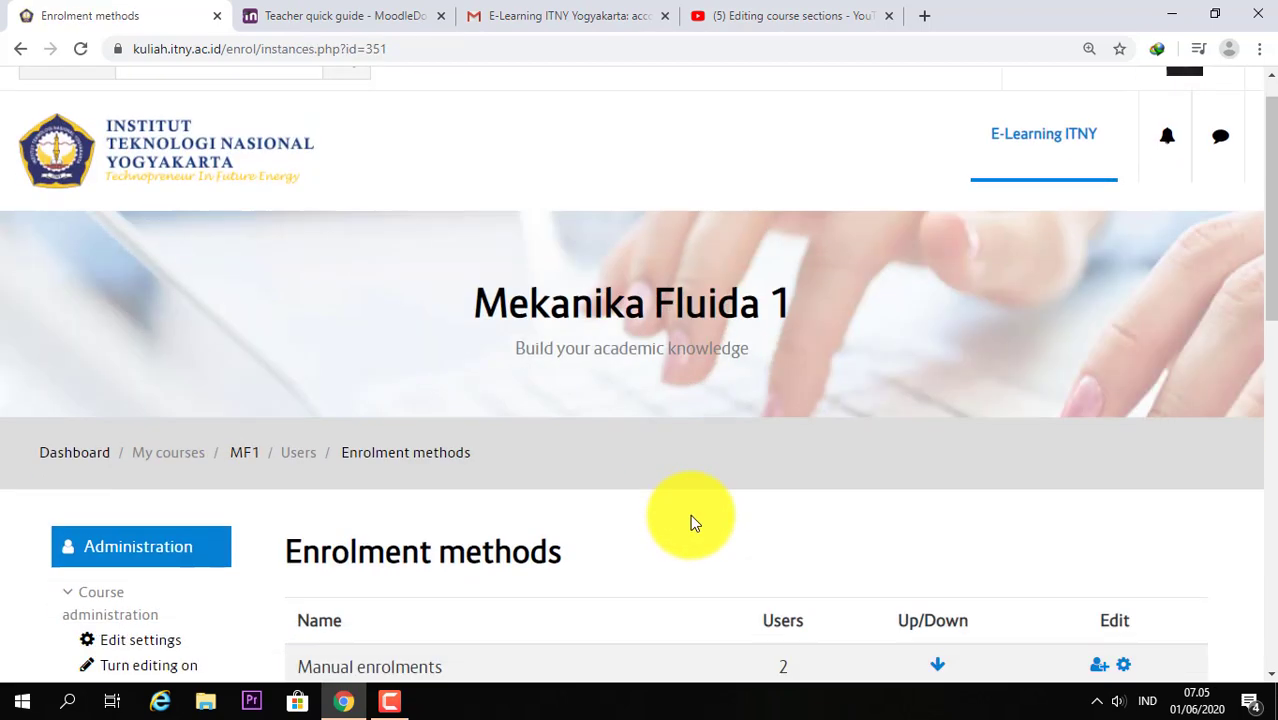
scroll(690, 514, "down", 3)
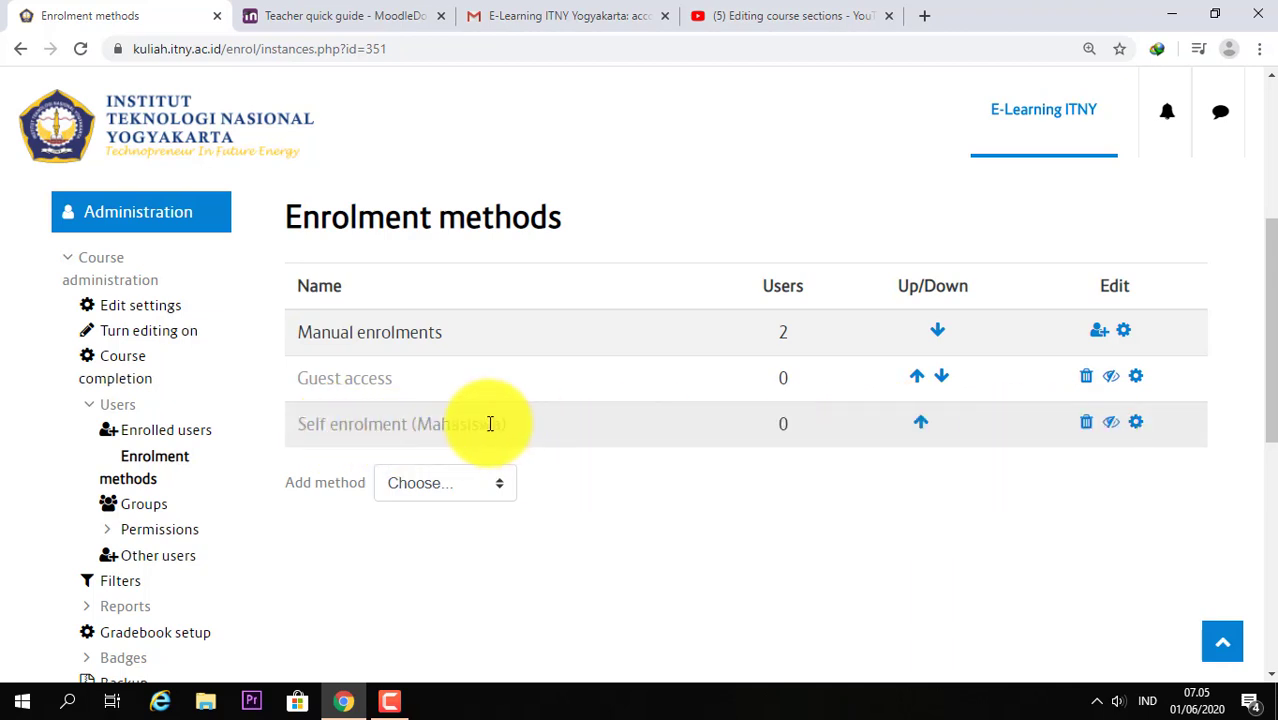
Step: Open Self enrolment settings, name the instance 'MF!' and keep Allow existing enrolments at No
left_click(1136, 426)
scroll(593, 457, "down", 3)
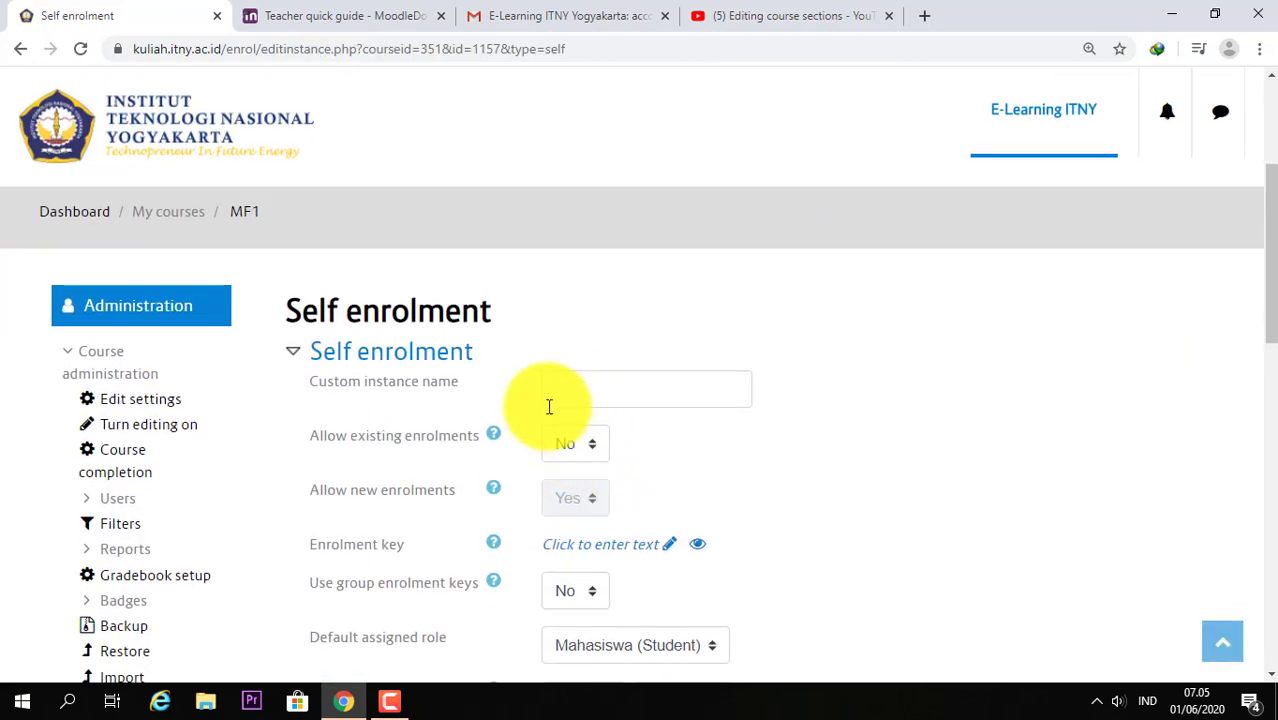
left_click(589, 395)
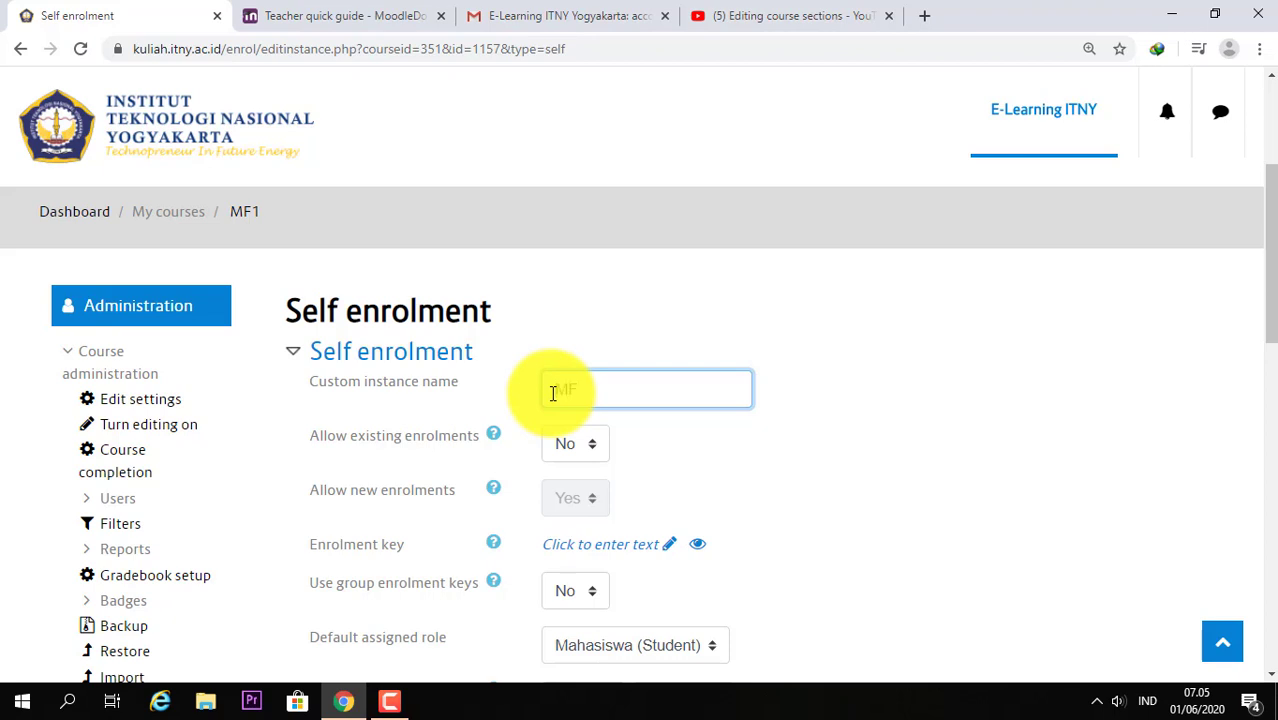
type("MFI")
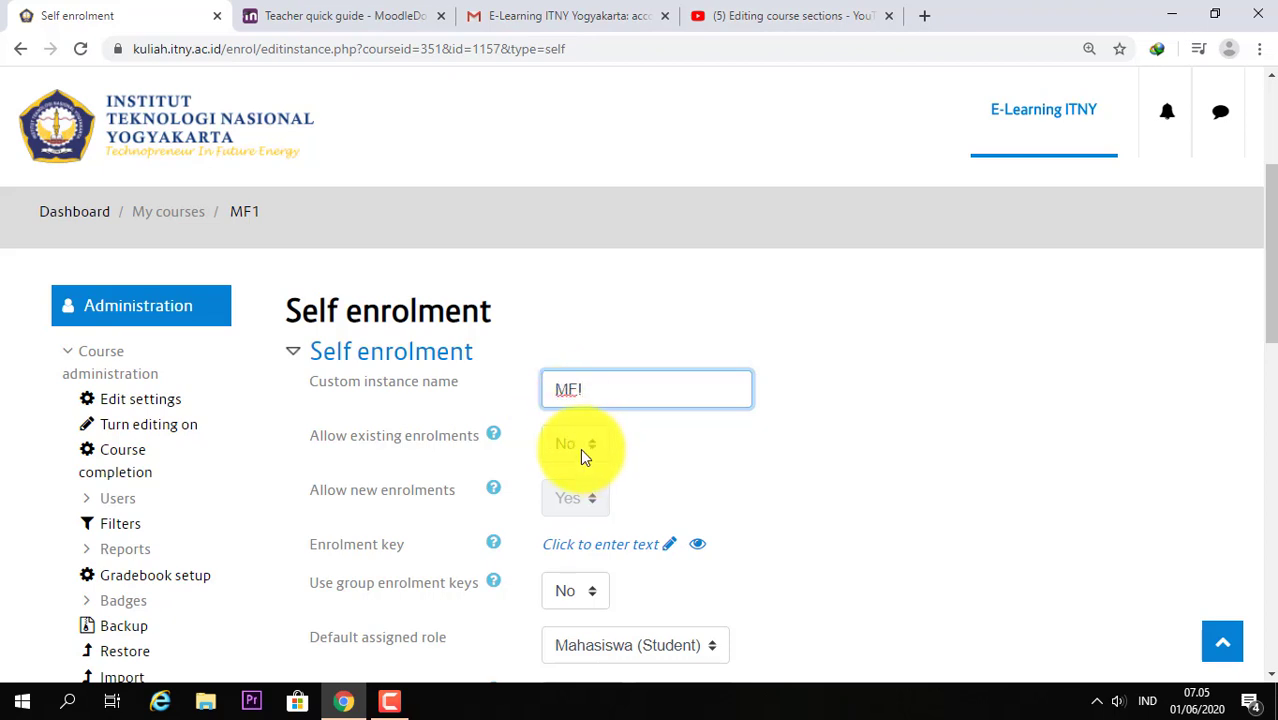
left_click(591, 450)
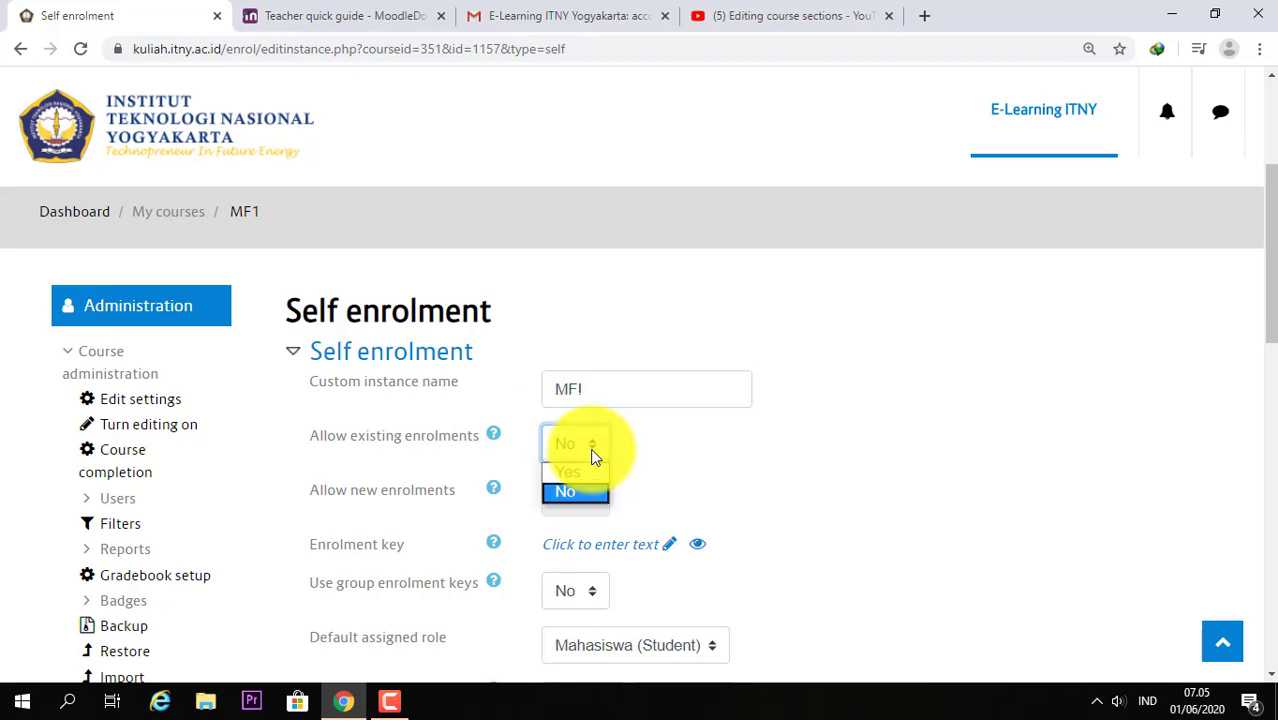
left_click(590, 448)
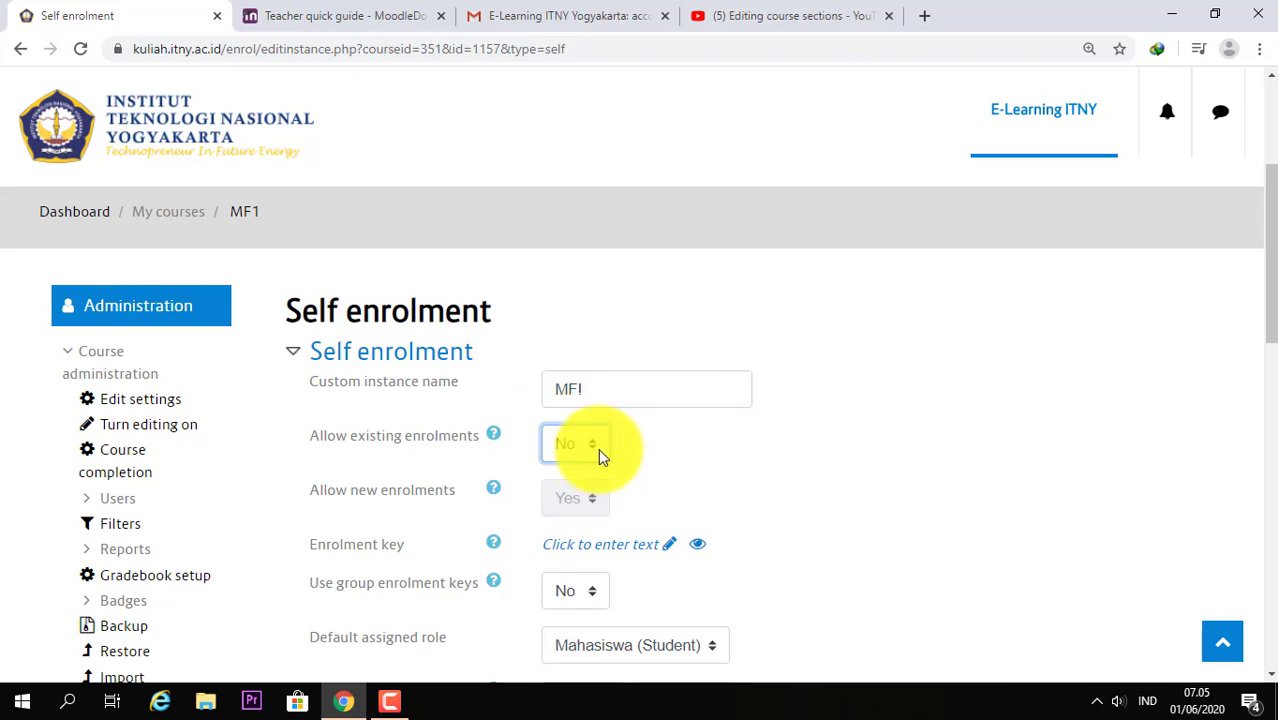
scroll(536, 539, "down", 1)
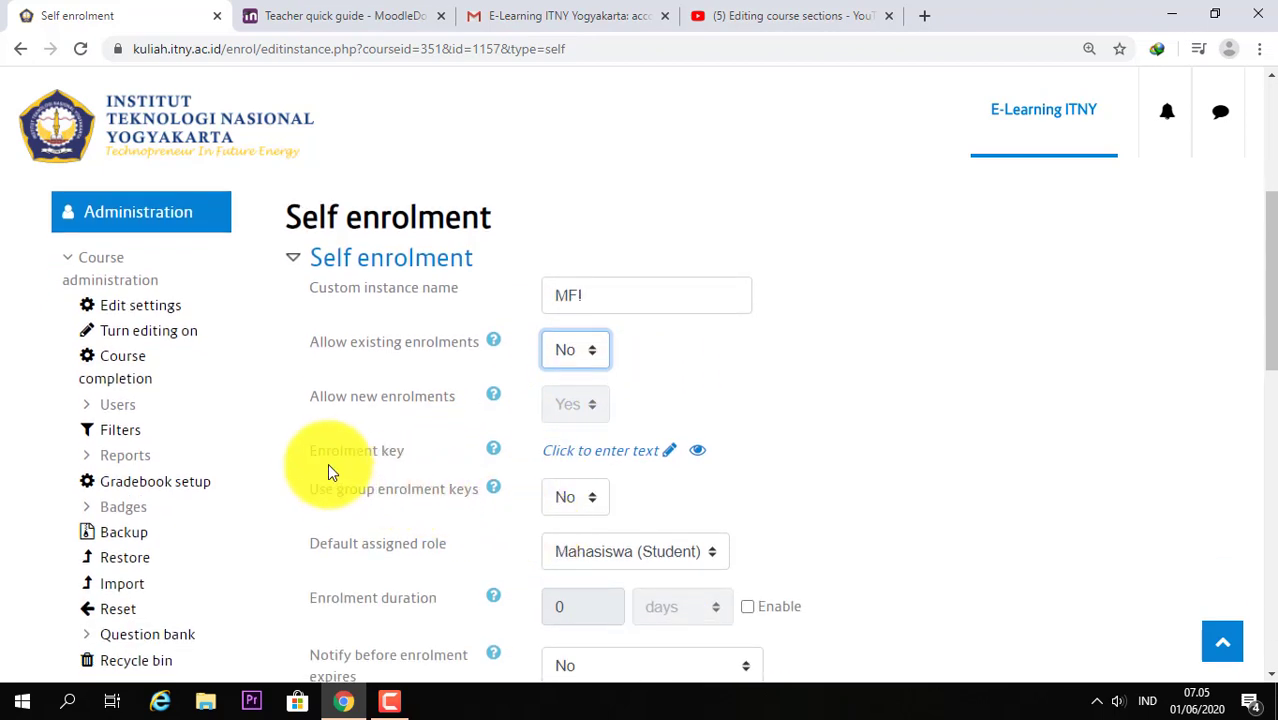
left_click(595, 460)
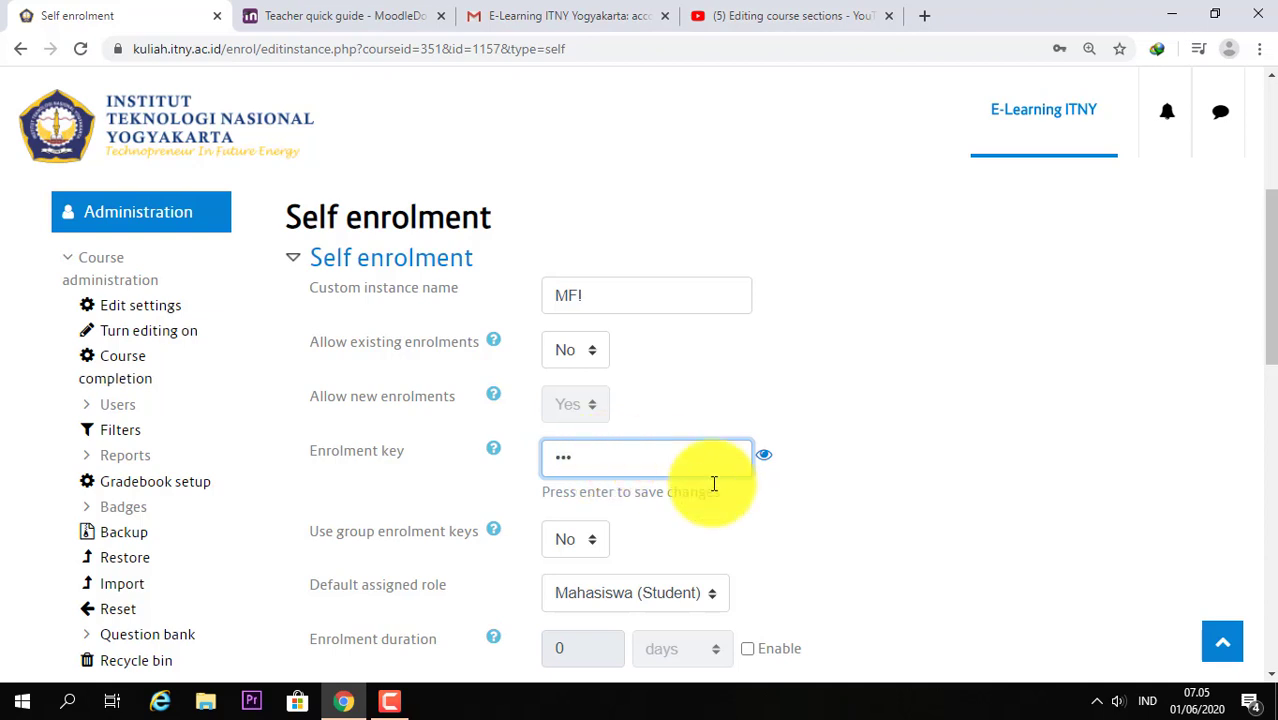
left_click(763, 456)
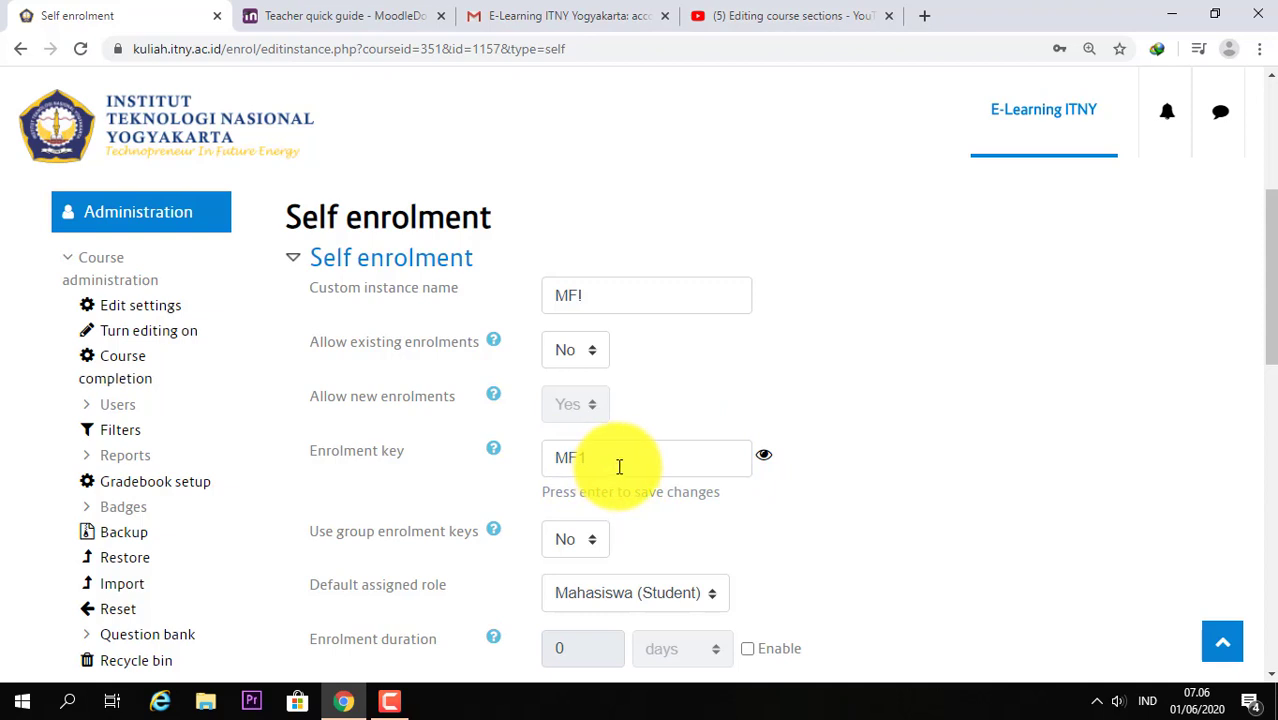
scroll(619, 467, "down", 2)
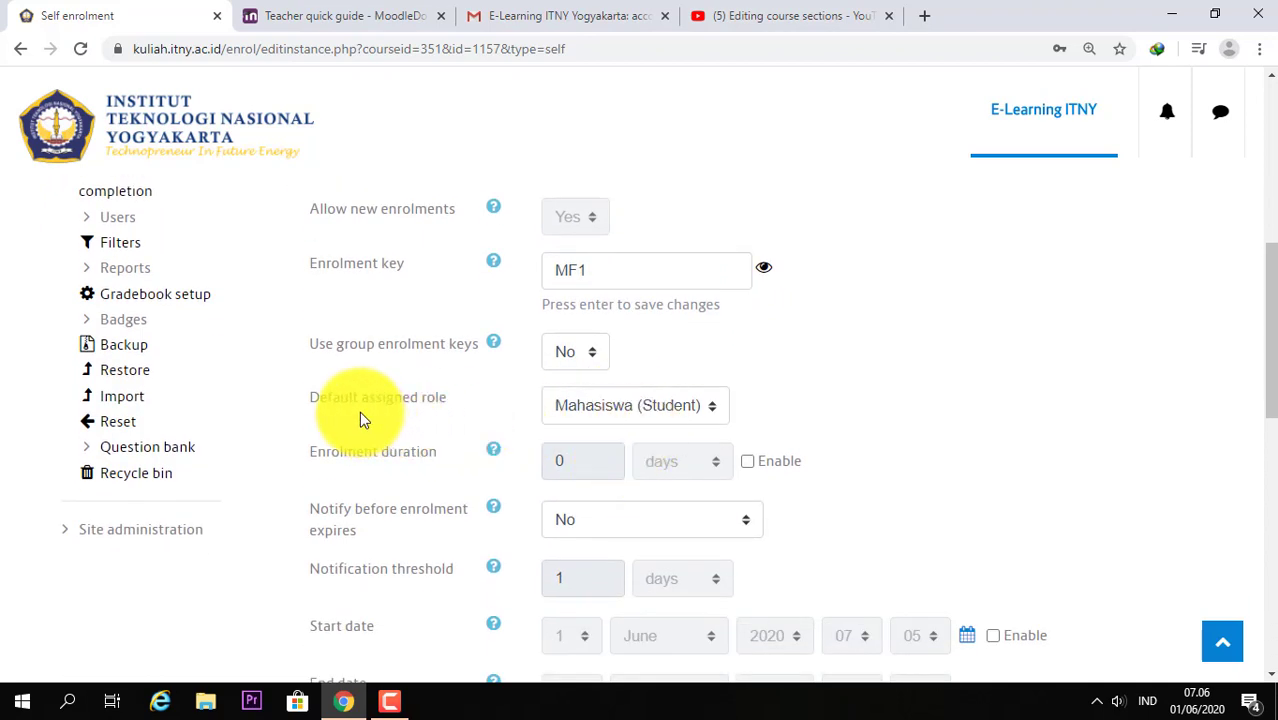
left_click(622, 405)
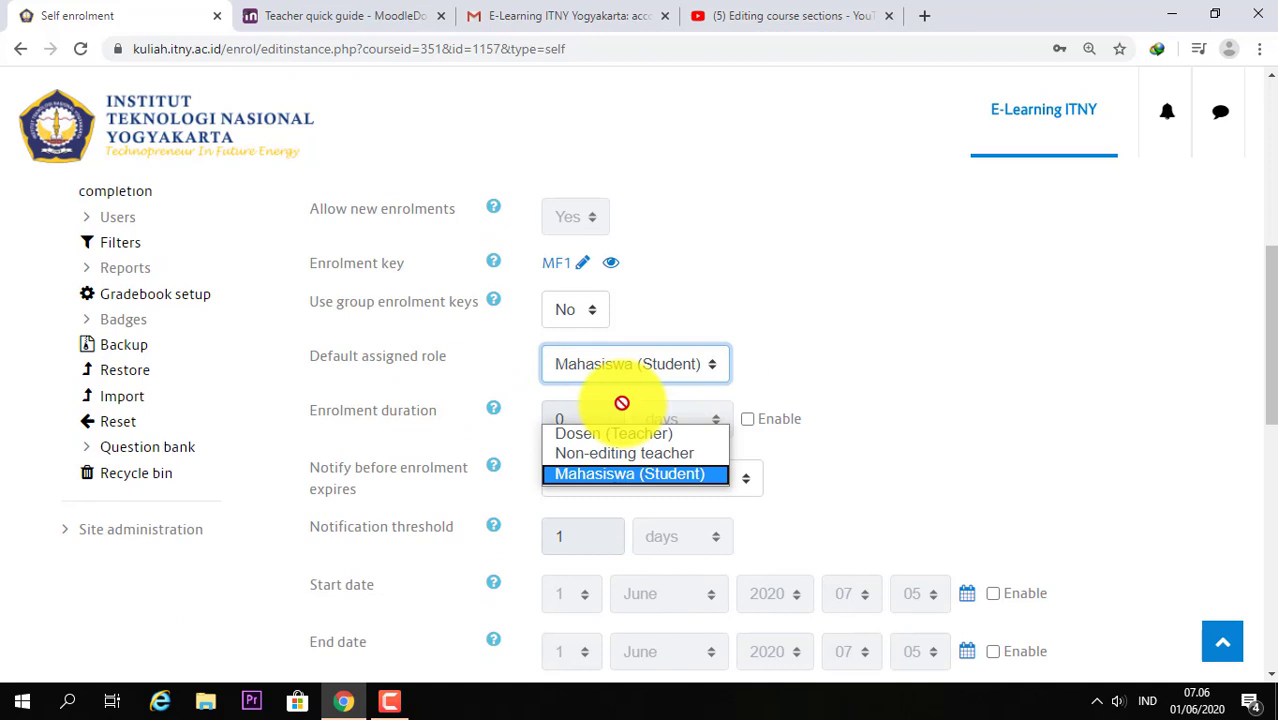
left_click(620, 476)
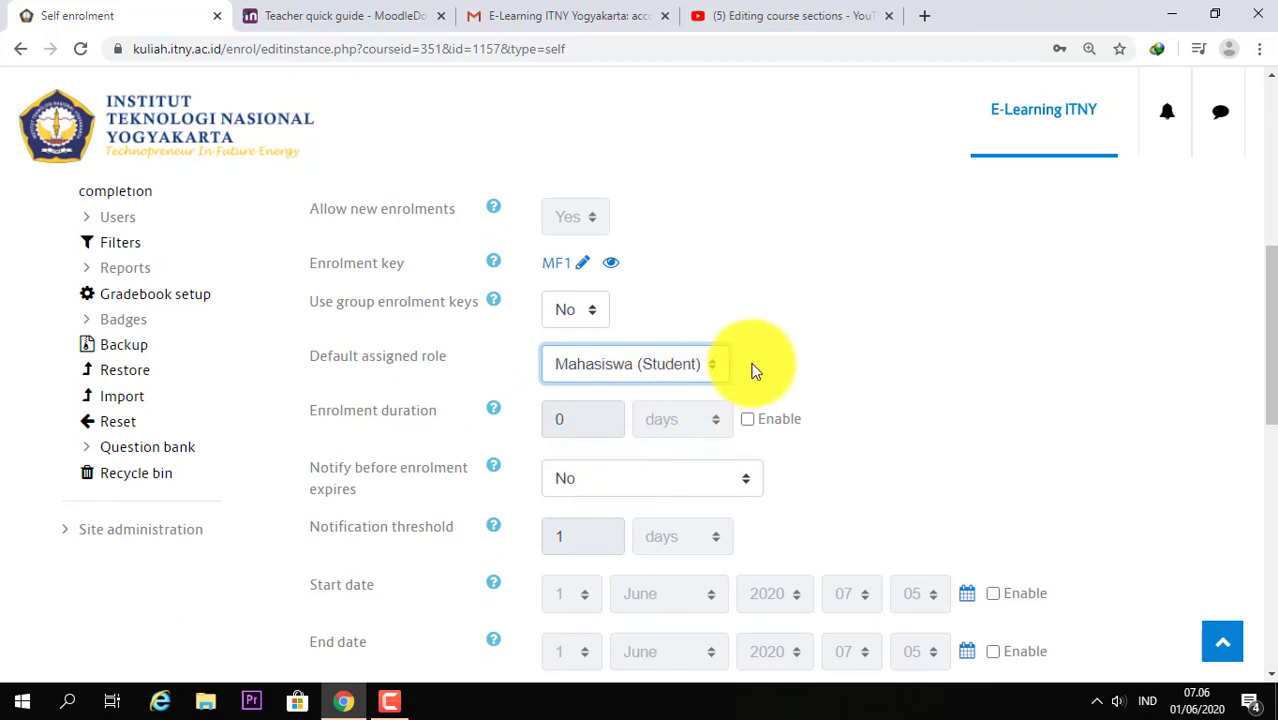
scroll(720, 362, "down", 2)
scroll(540, 345, "up", 1)
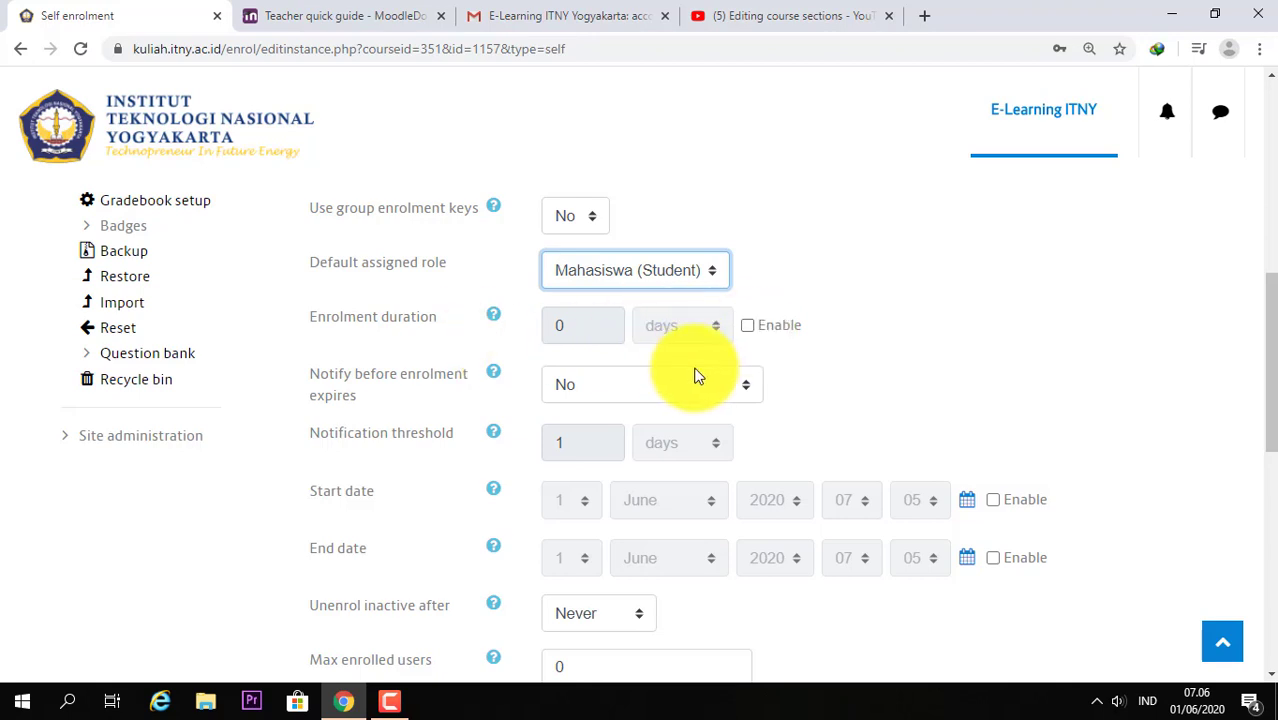
scroll(700, 378, "down", 1)
scroll(706, 383, "down", 1)
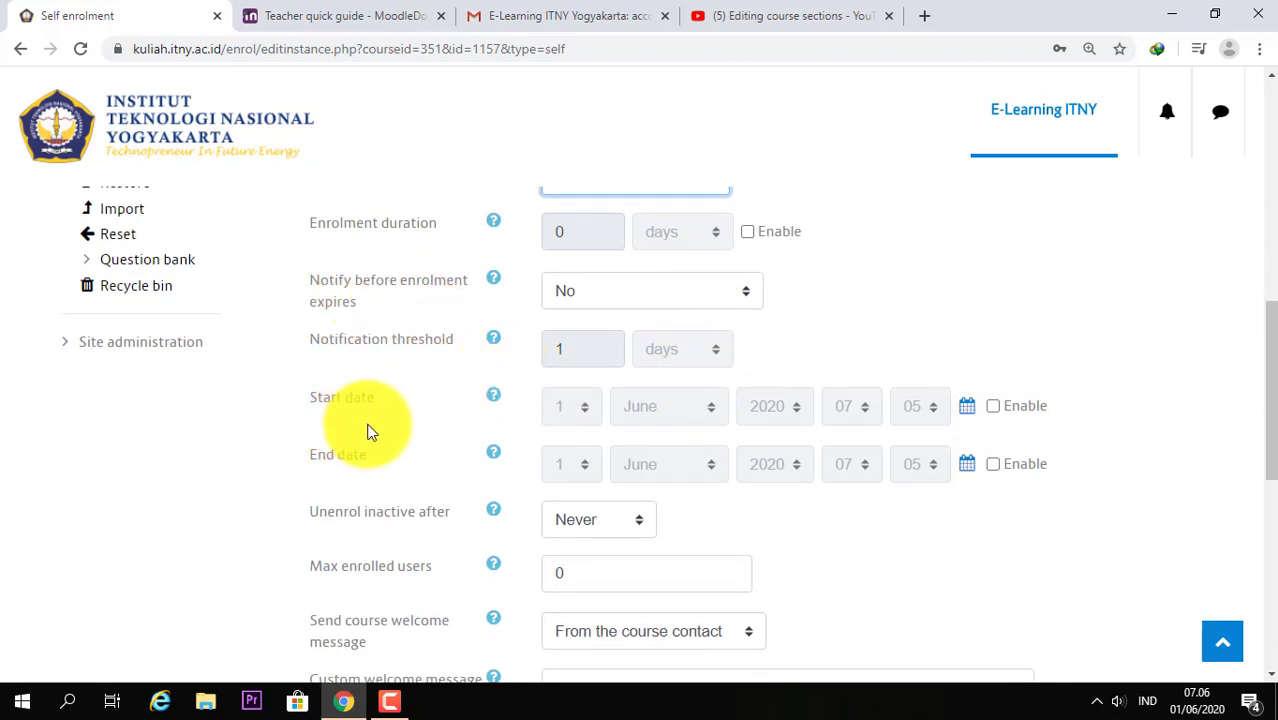
scroll(693, 448, "up", 3)
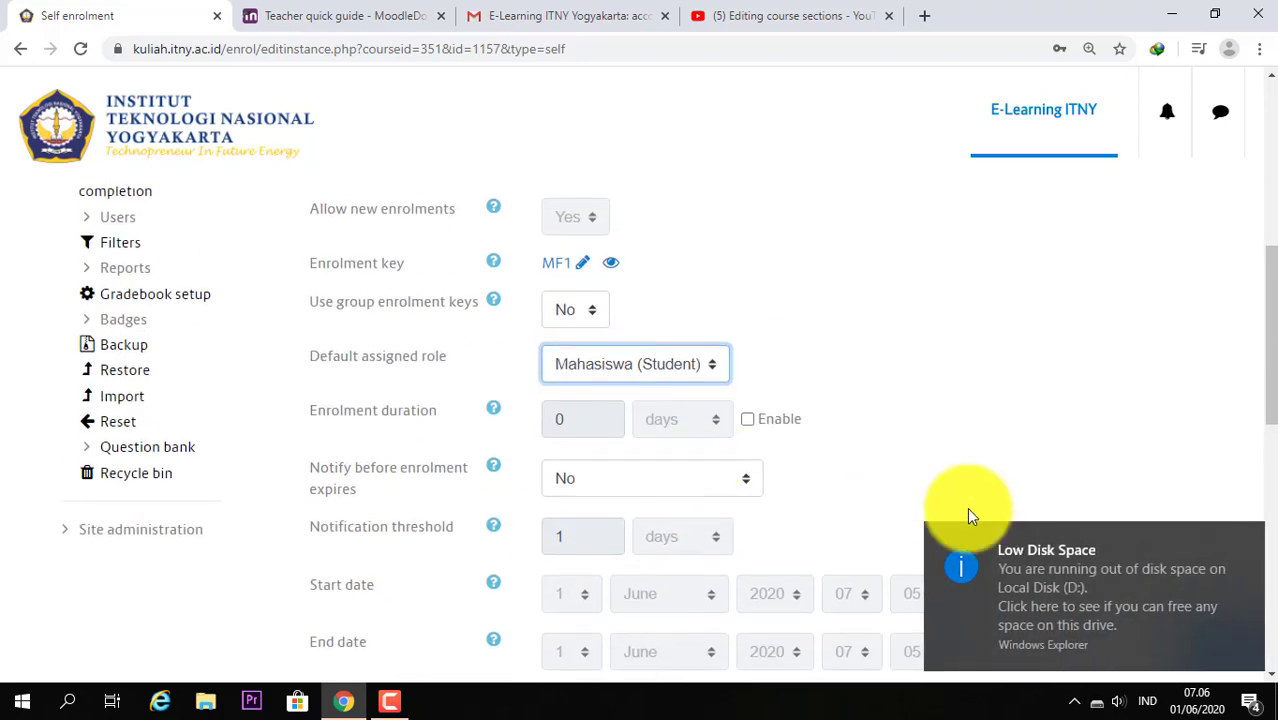
left_click(1251, 541)
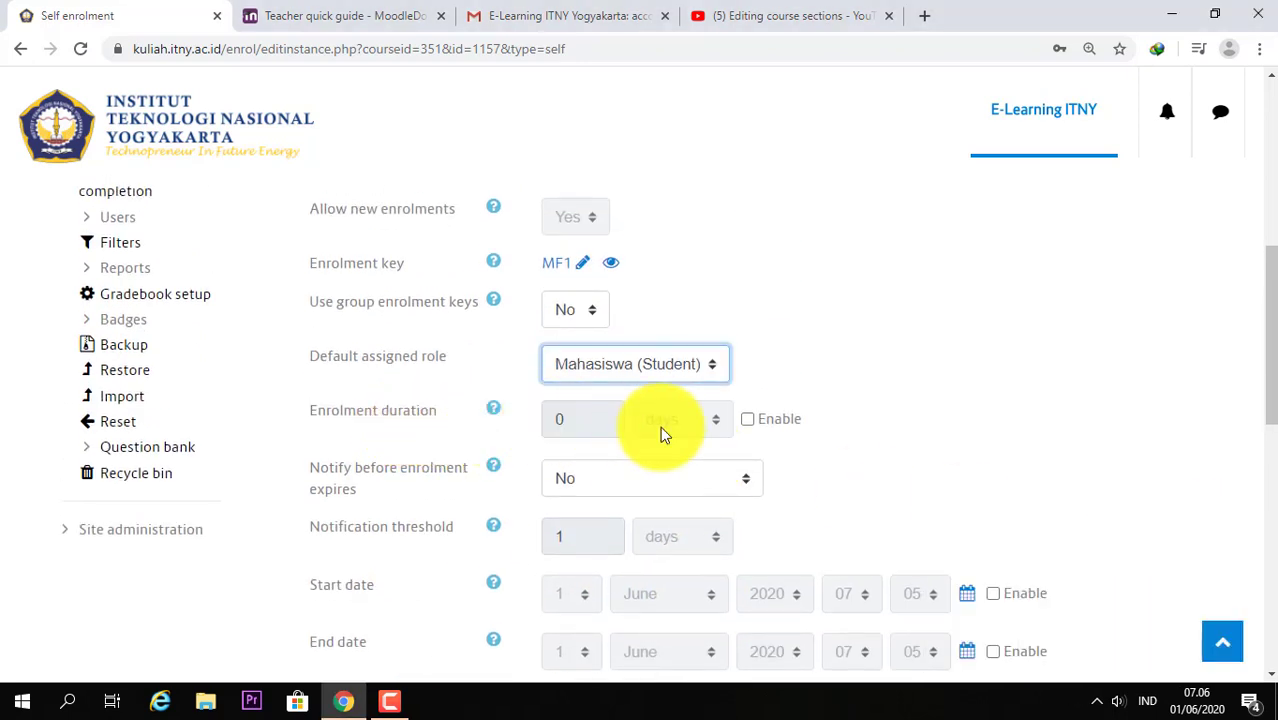
scroll(764, 422, "down", 3)
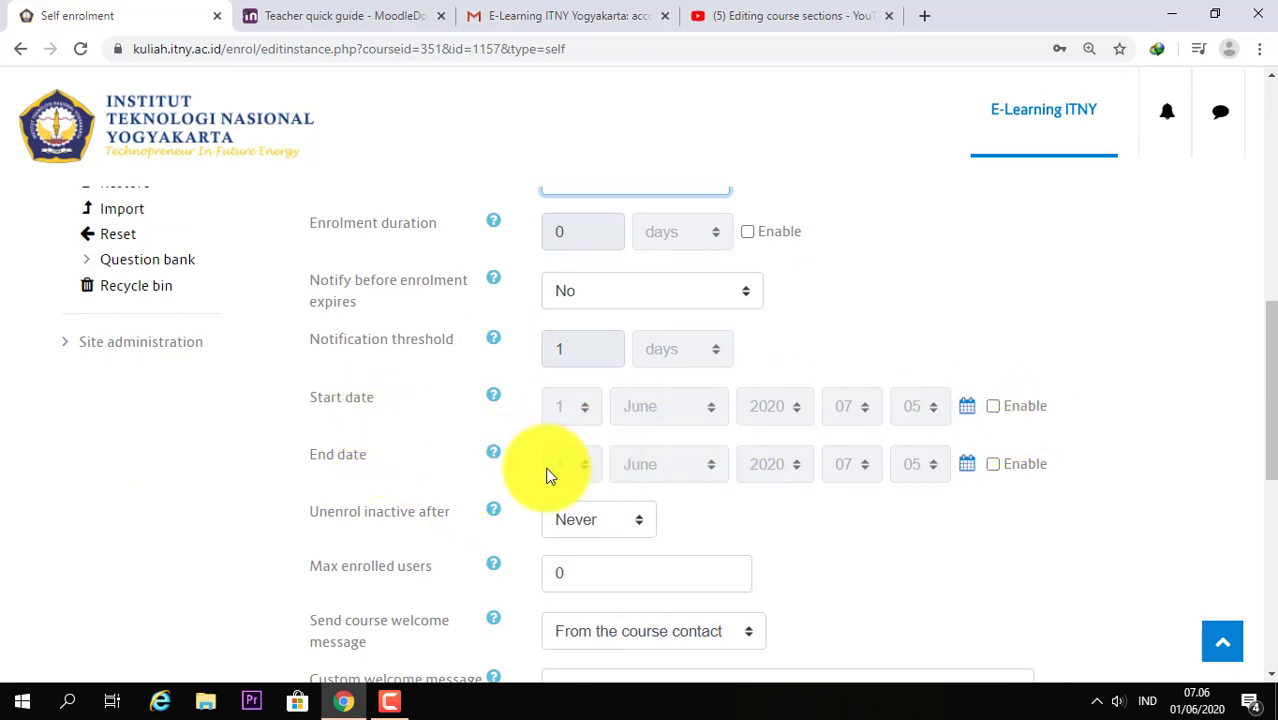
scroll(850, 472, "down", 1)
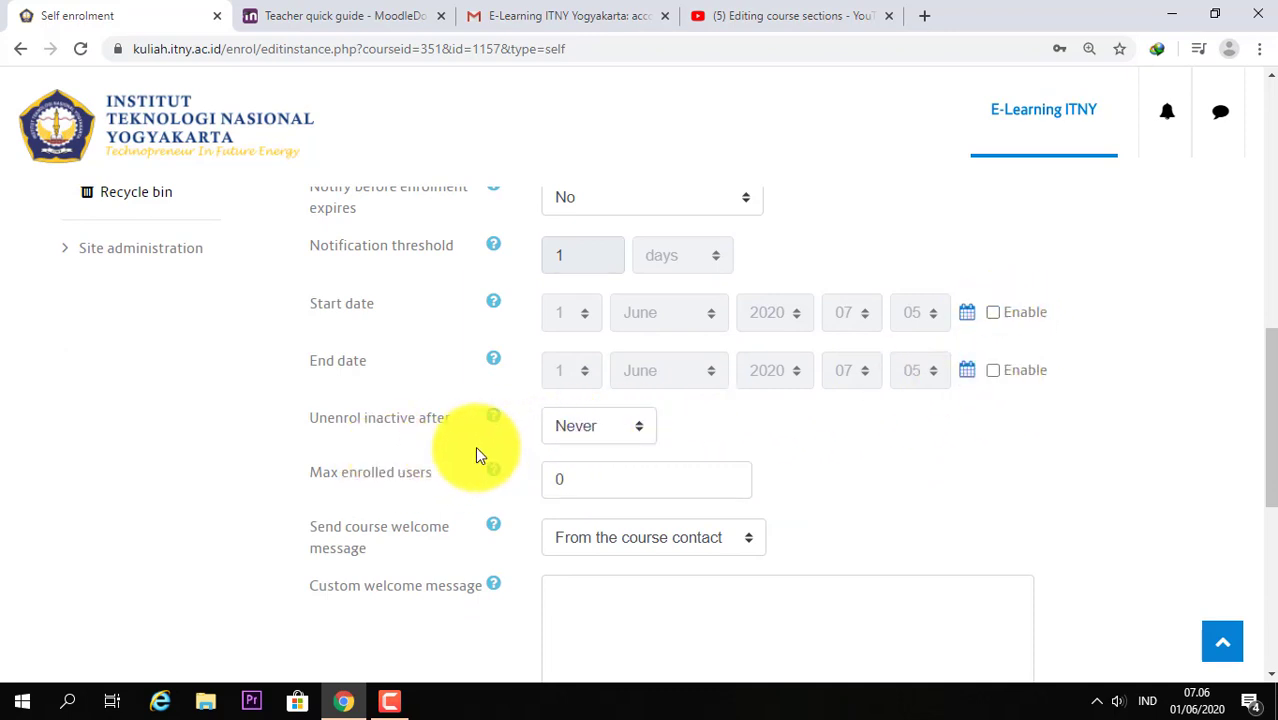
scroll(475, 455, "down", 1)
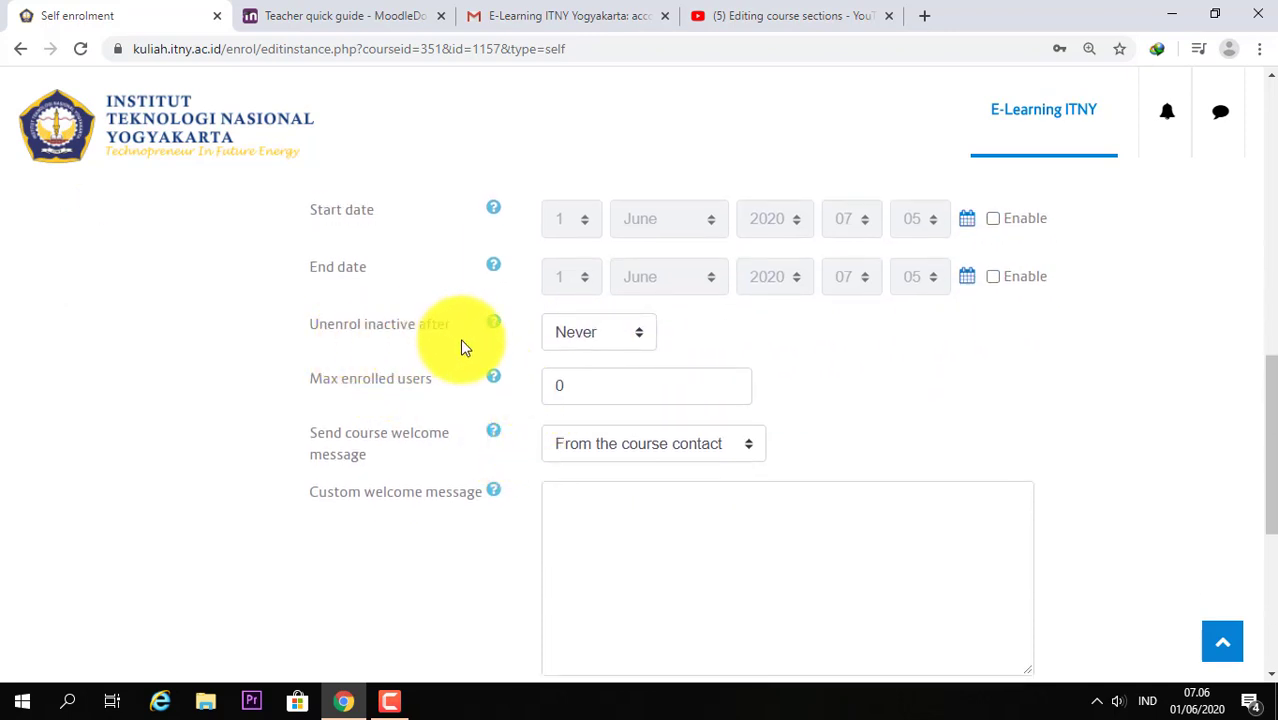
scroll(458, 352, "down", 1)
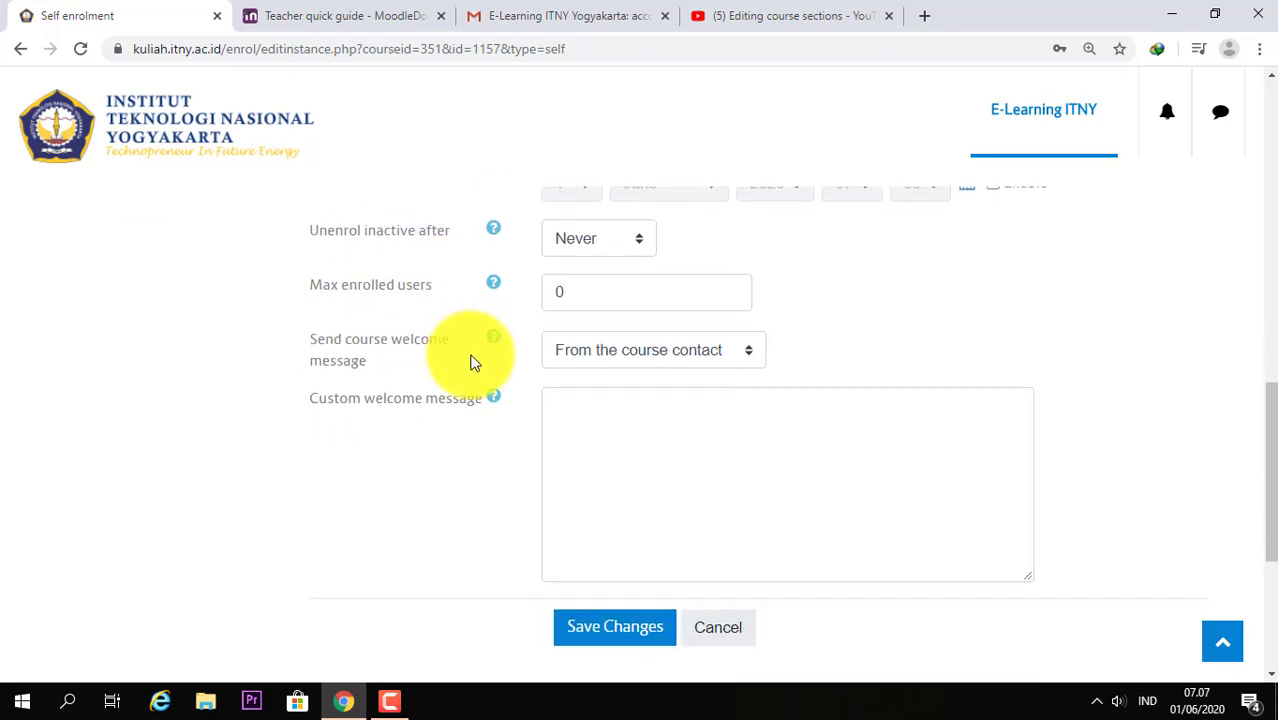
Step: Set max enrolled users to 50 and welcome message 'Selamat Datang', then save the method
left_click(608, 299)
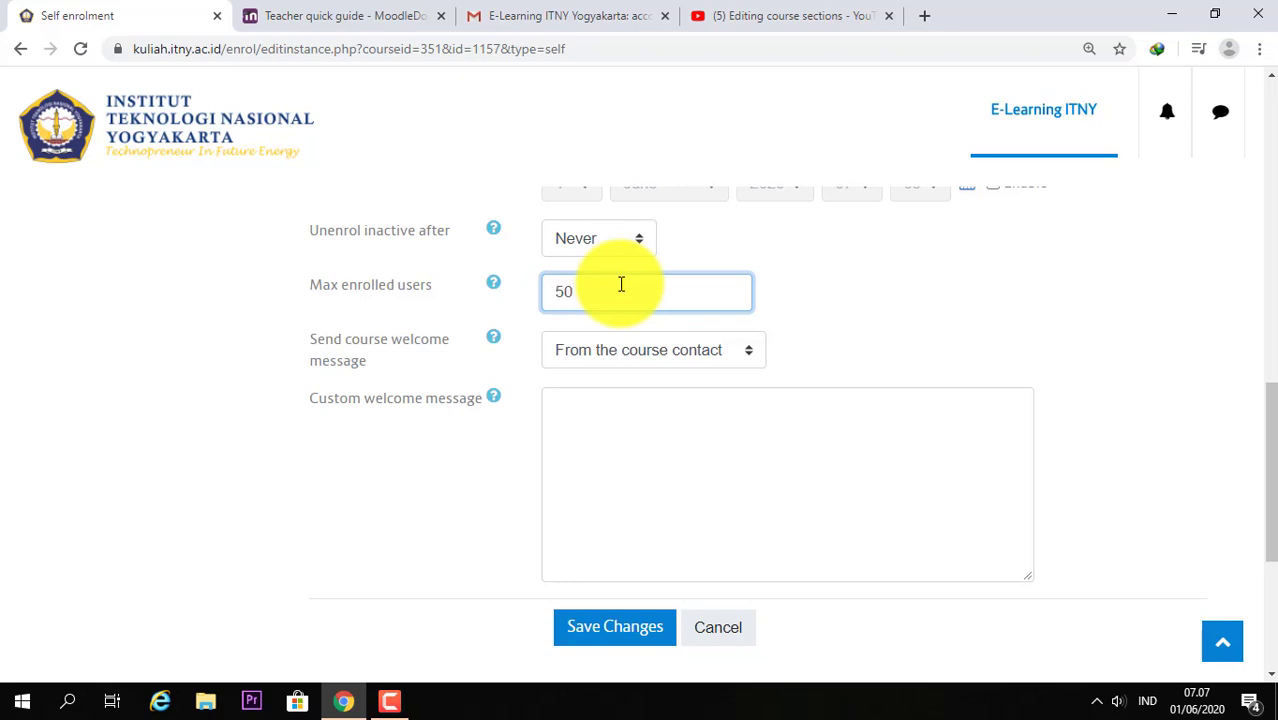
scroll(624, 337, "down", 1)
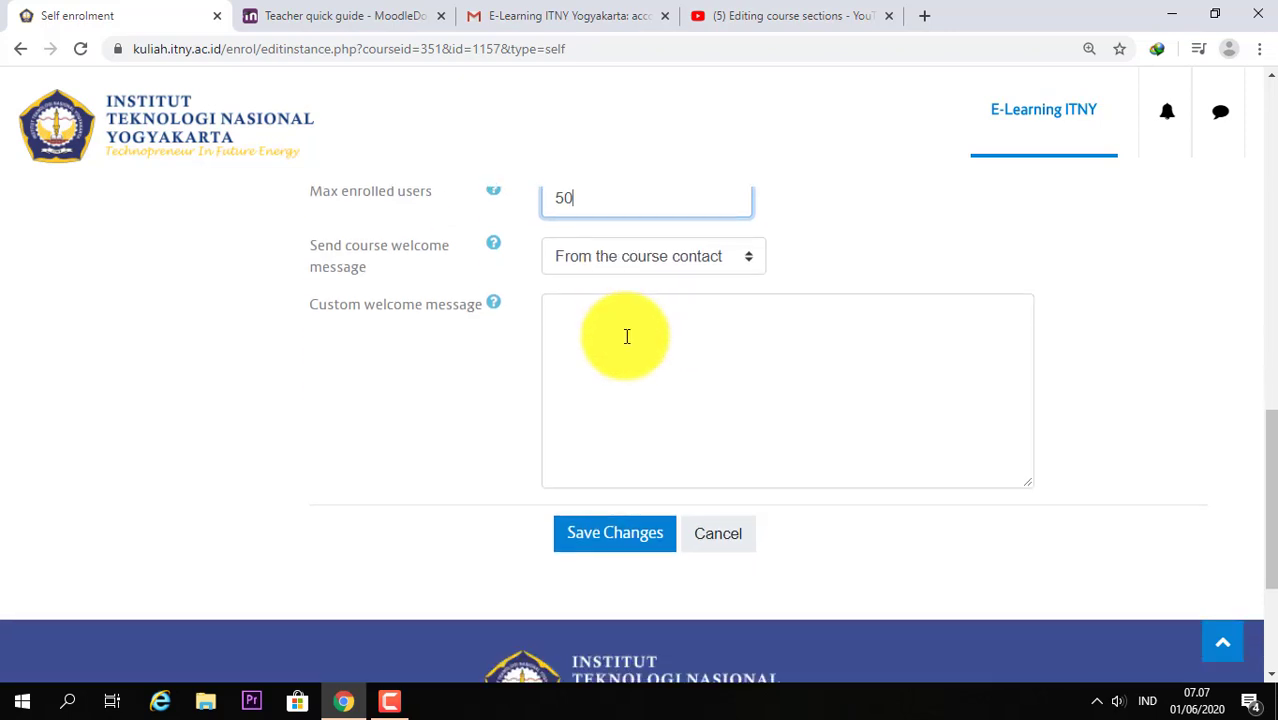
left_click(627, 336)
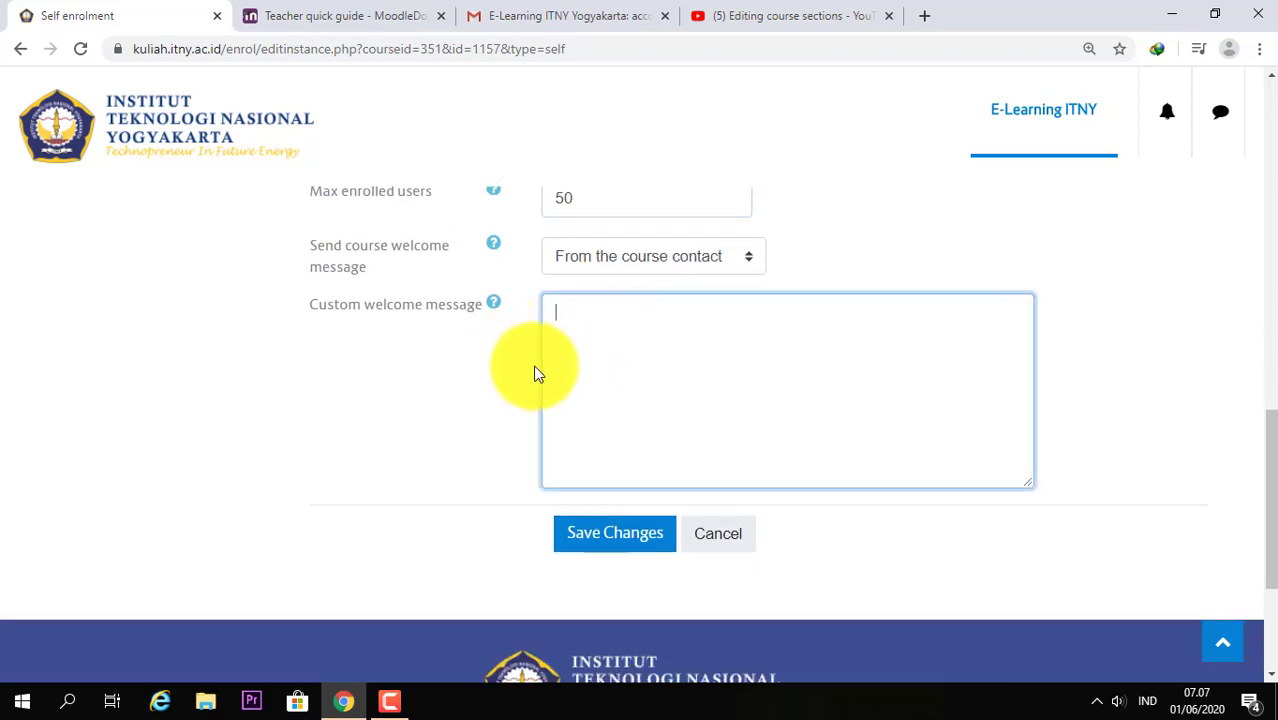
scroll(520, 375, "up", 1)
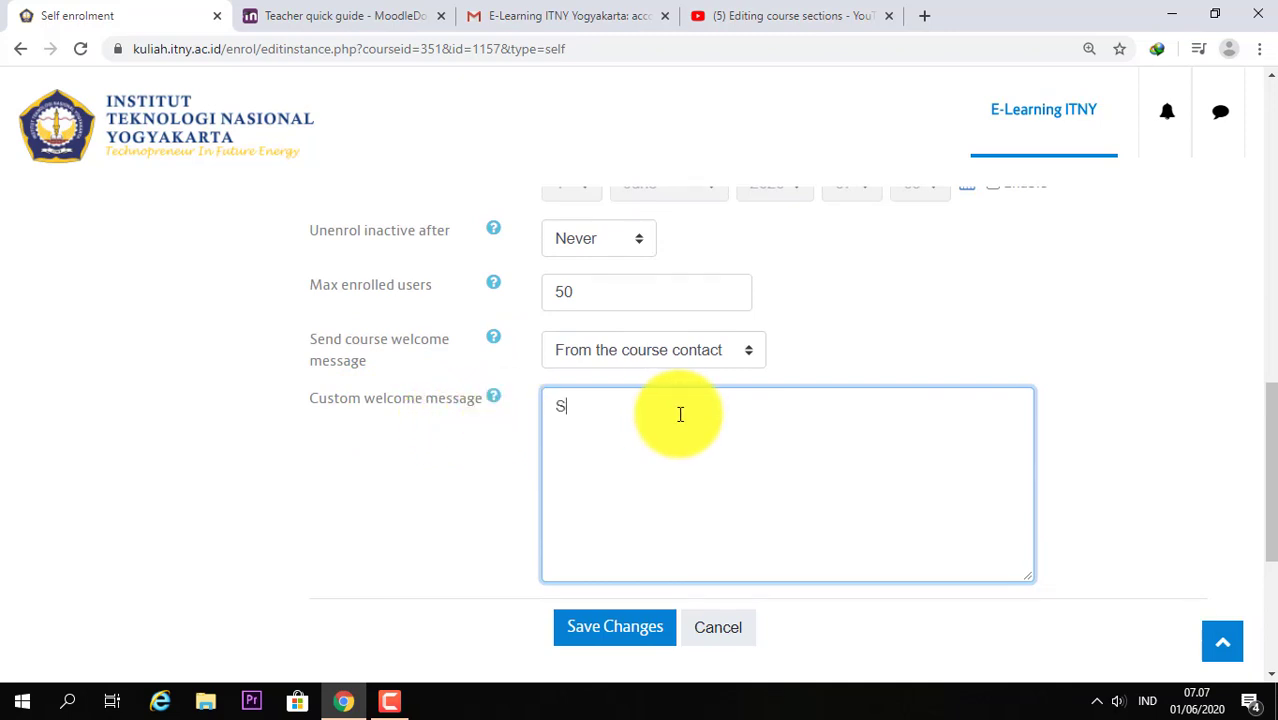
type("Selamat Datang")
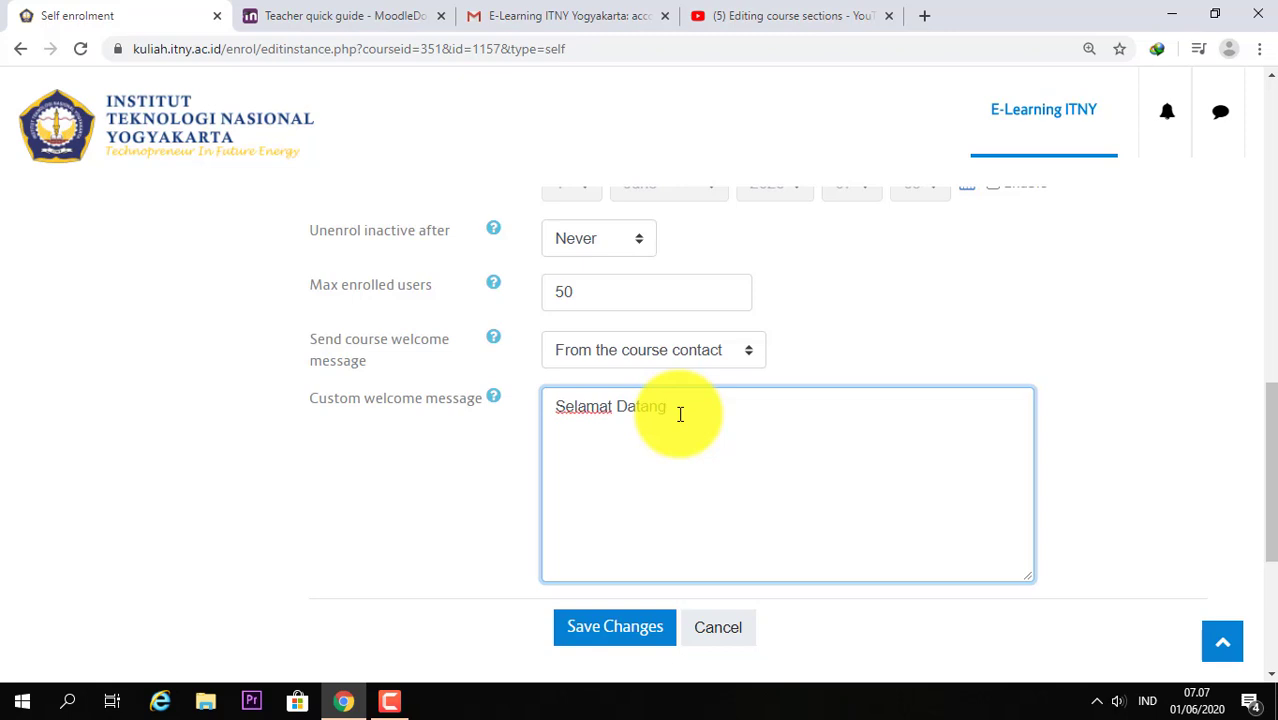
left_click(612, 638)
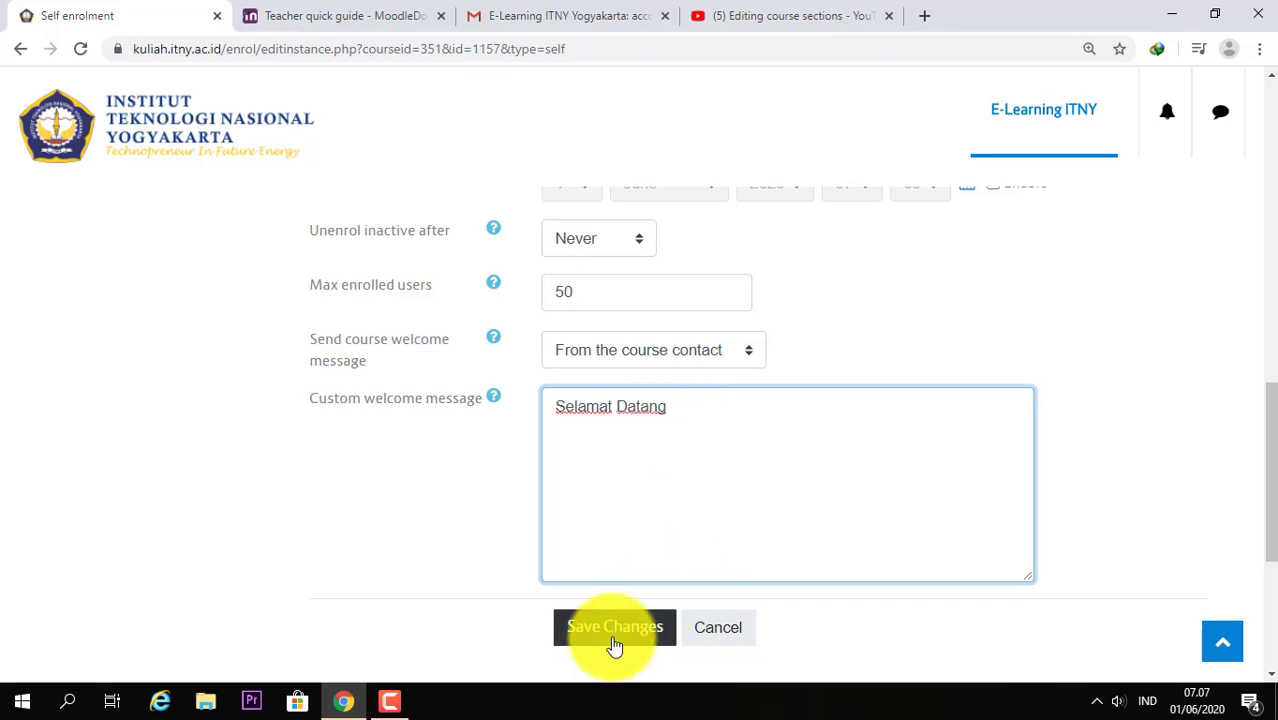
scroll(753, 542, "down", 3)
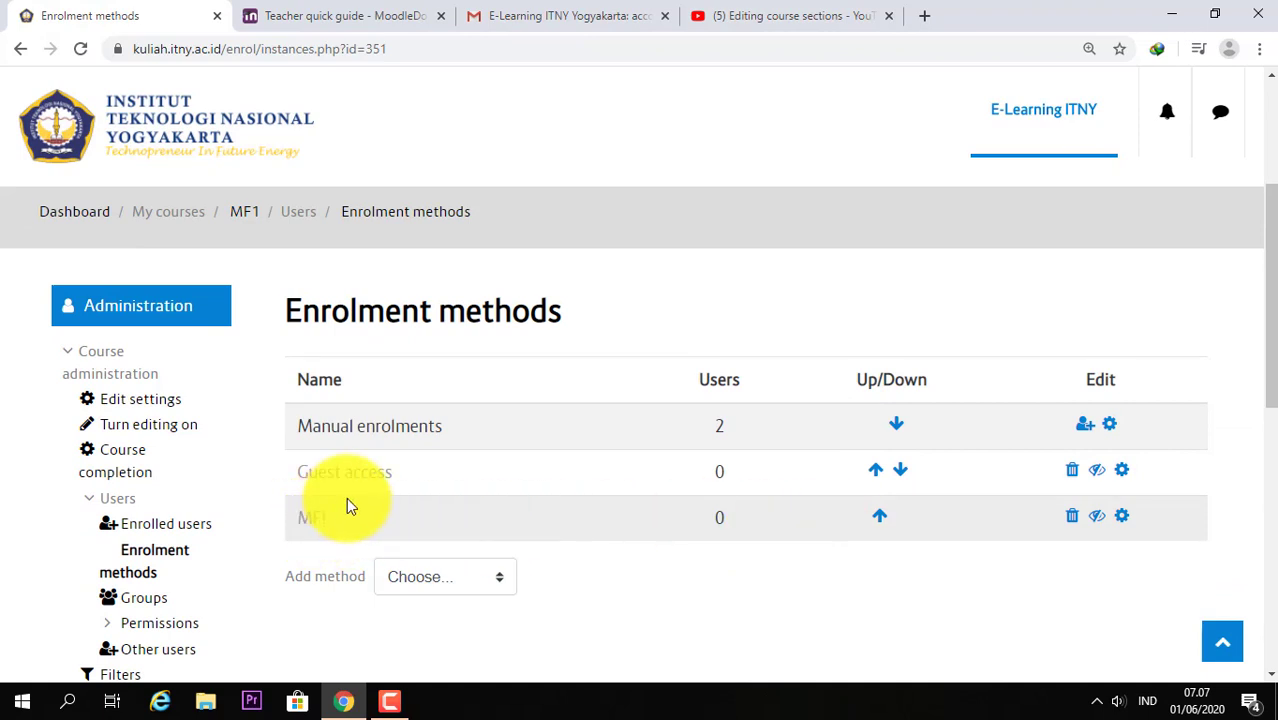
scroll(586, 578, "down", 2)
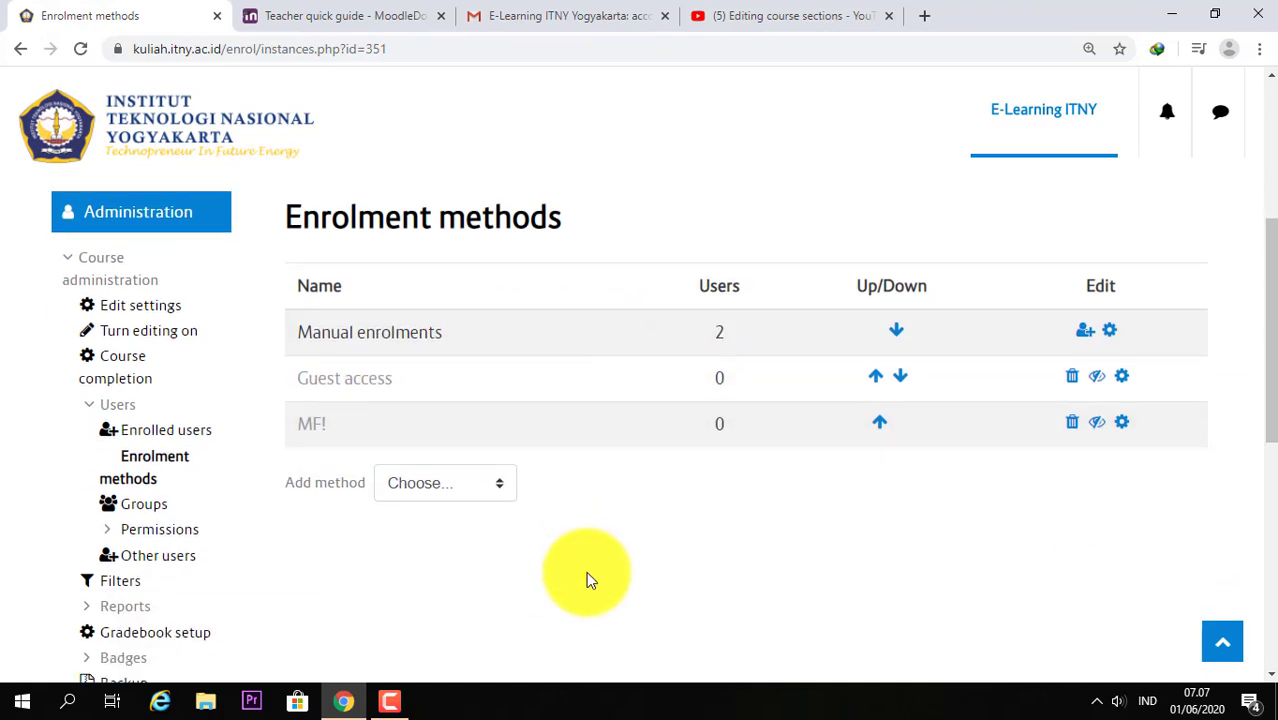
scroll(530, 480, "down", 3)
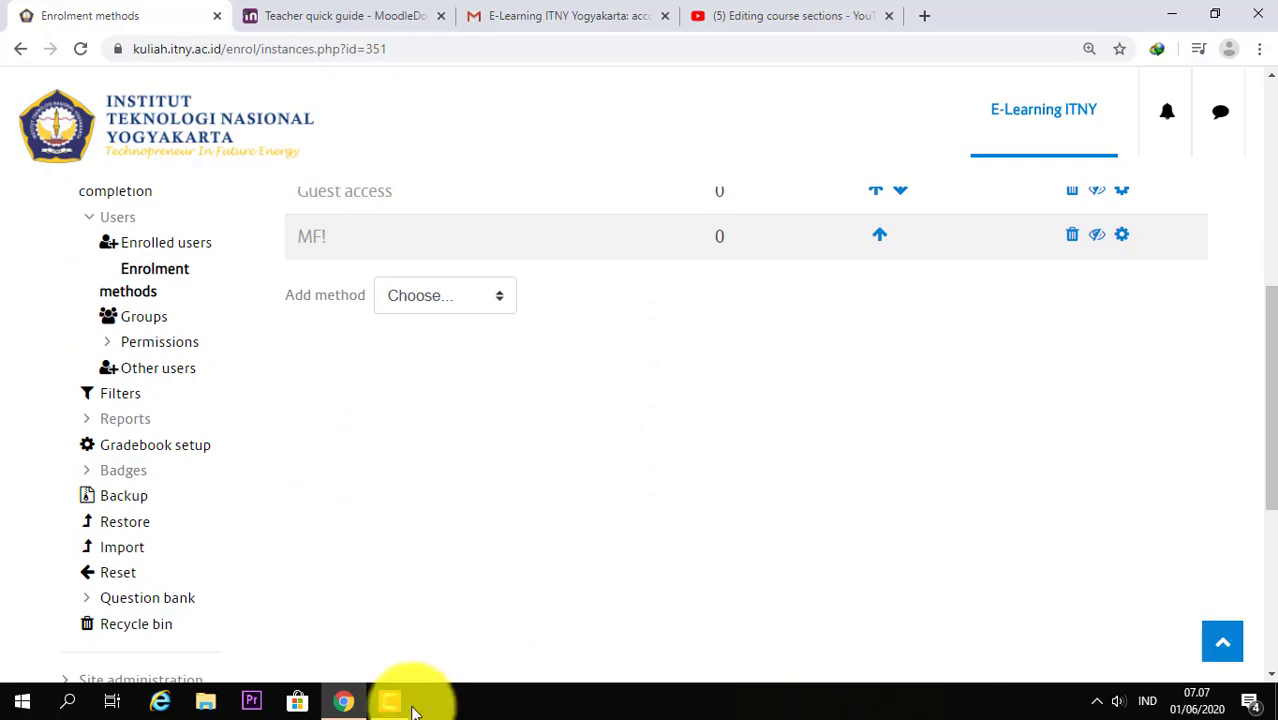